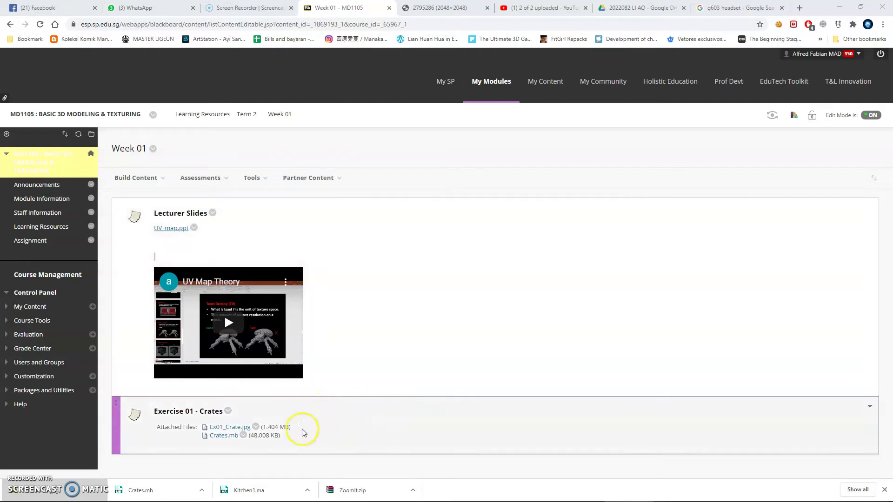
Review the scenes, sourceimages and textures folders of the demo project as destinations for the downloaded crate files.
{"action": "left_click", "coordinate": [231, 439]}
{"action": "left_click_drag", "start_coordinate": [892, 70], "coordinate": [526, 78]}
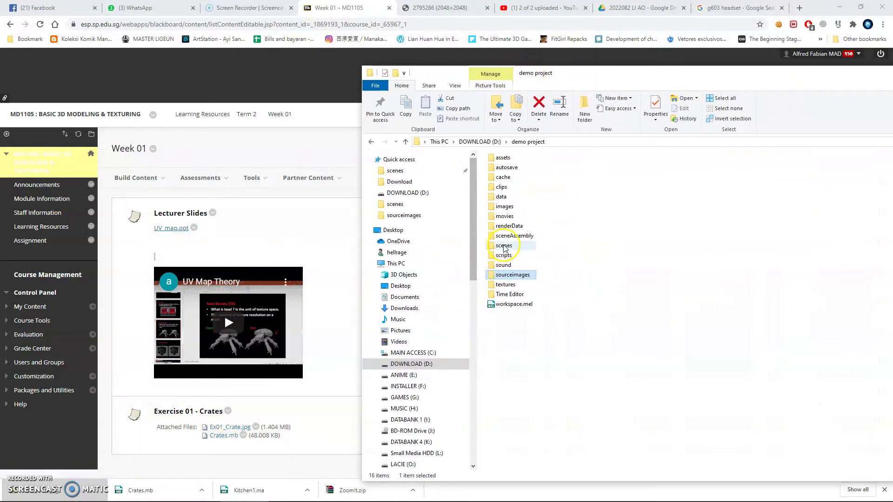
{"action": "left_click_drag", "start_coordinate": [504, 249], "coordinate": [505, 249]}
{"action": "left_click_drag", "start_coordinate": [225, 431], "coordinate": [516, 289]}
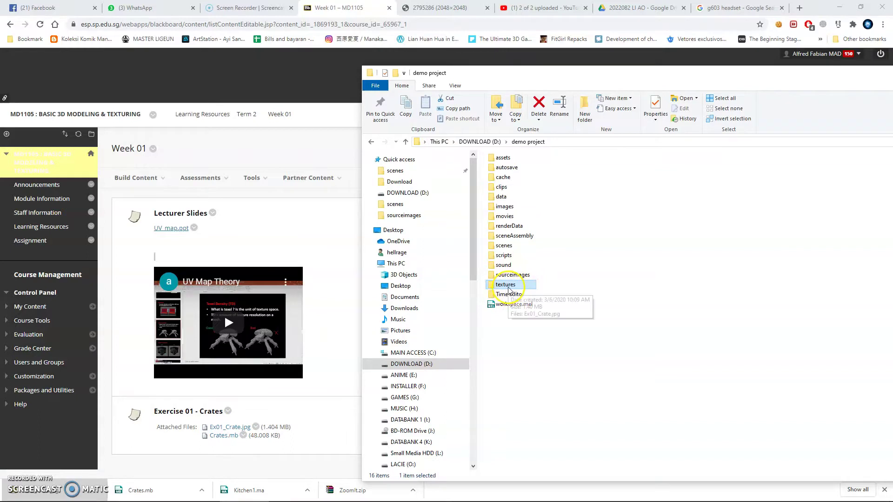
{"action": "left_click", "coordinate": [511, 275]}
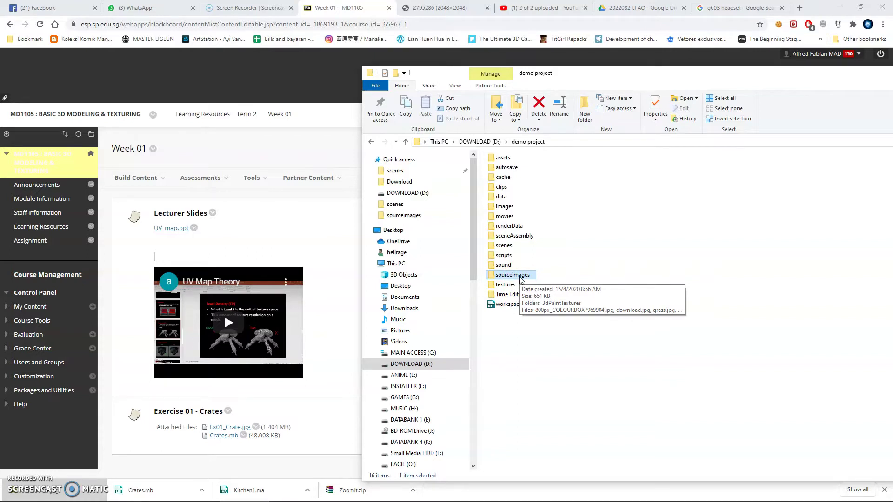
{"action": "left_click", "coordinate": [506, 285]}
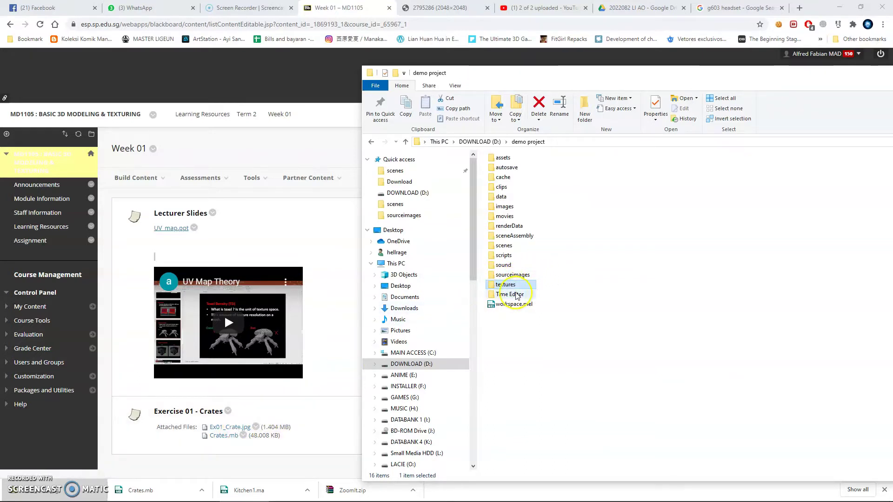
{"action": "left_click", "coordinate": [512, 275]}
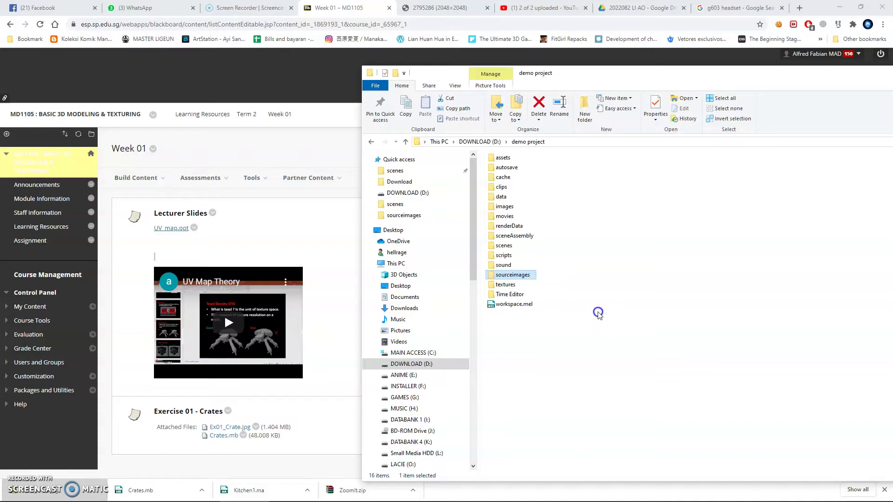
{"action": "mouse_move", "coordinate": [528, 276]}
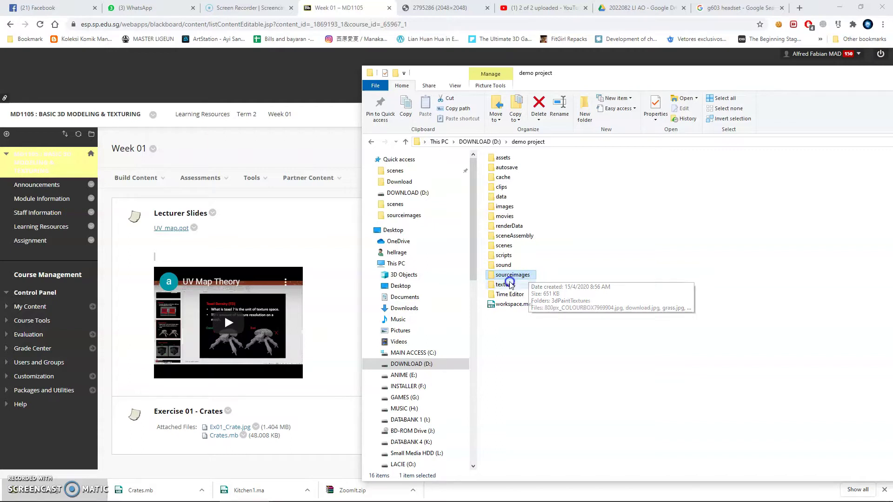
{"action": "left_click", "coordinate": [517, 285]}
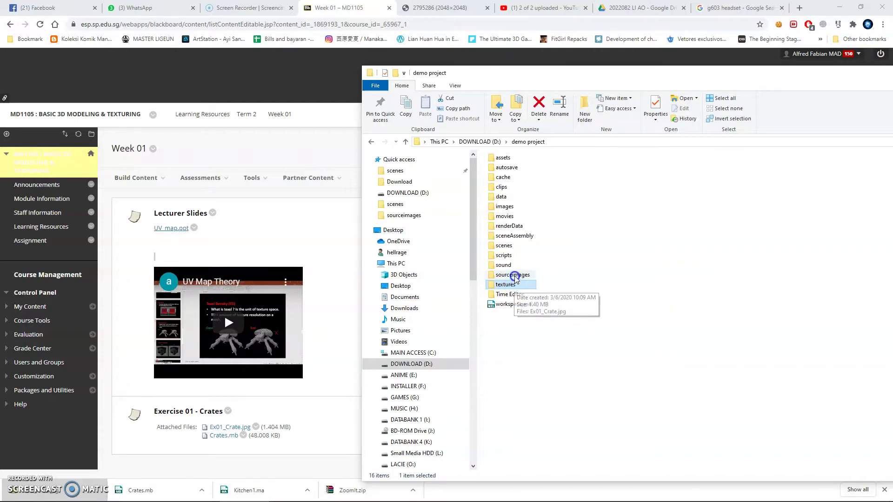
{"action": "left_click", "coordinate": [516, 275]}
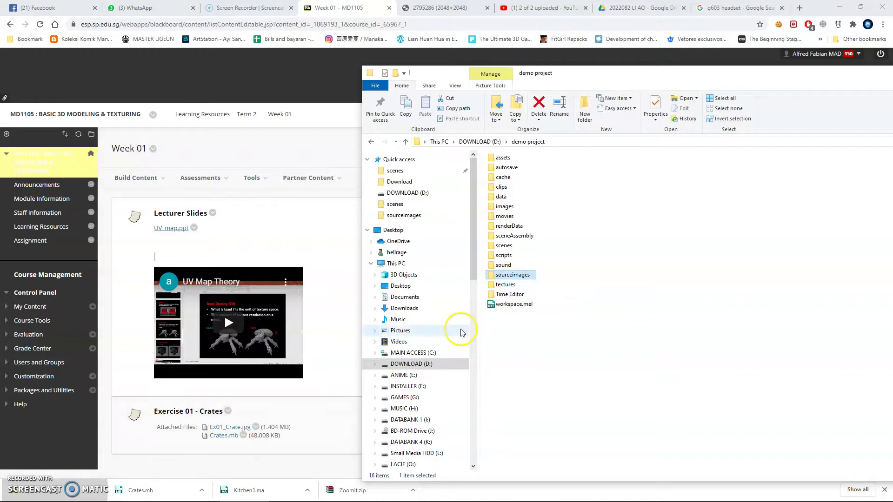
{"action": "left_click_drag", "start_coordinate": [657, 75], "coordinate": [892, 86]}
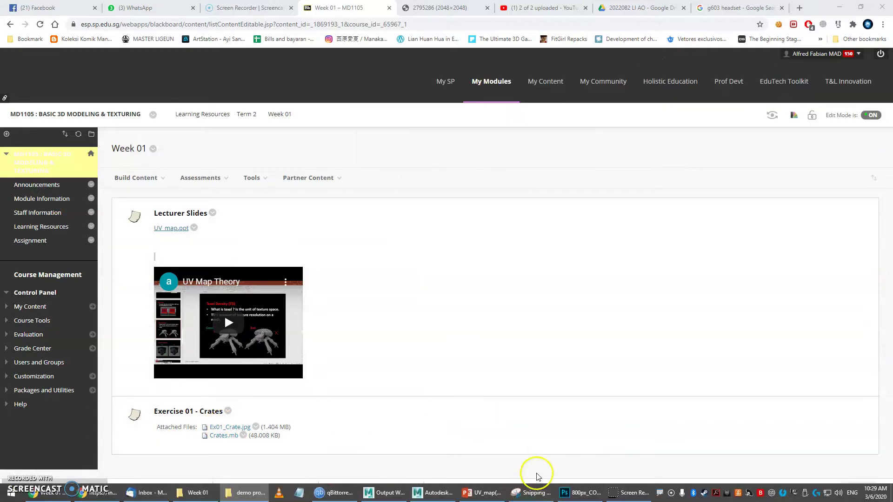
Switch to Maya, where Crates.mb is open, and select the crate cube in the perspective view.
{"action": "left_click", "coordinate": [425, 490]}
{"action": "left_click", "coordinate": [544, 181]}
{"action": "left_click_drag", "start_coordinate": [342, 158], "coordinate": [470, 374]}
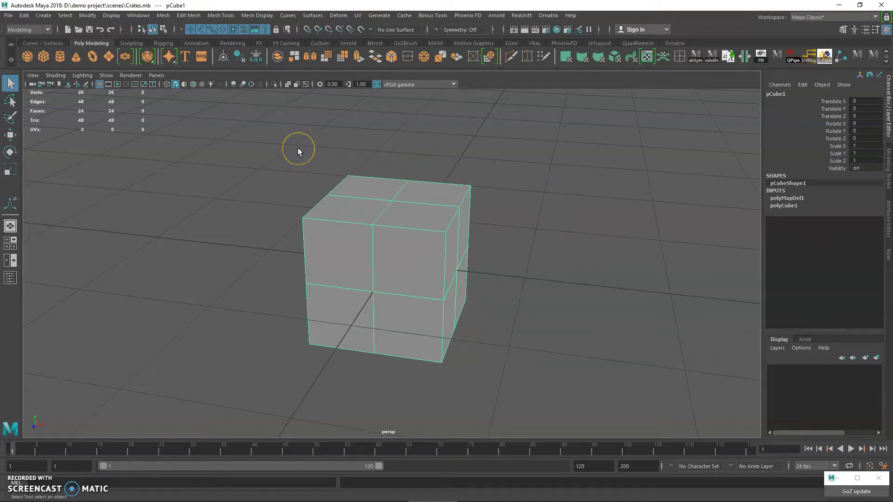
Create a polygon sphere and move it beside the cube, to about X -2.5, Y 0.3, Z 1.1.
{"action": "scroll", "coordinate": [315, 225], "scroll_direction": "down", "scroll_amount": 3}
{"action": "left_click_drag", "start_coordinate": [315, 225], "coordinate": [287, 220], "text": "alt"}
{"action": "middle_click_drag", "start_coordinate": [321, 203], "coordinate": [247, 216], "text": "alt"}
{"action": "right_click_drag", "start_coordinate": [248, 216], "coordinate": [166, 205], "text": "alt"}
{"action": "left_click", "coordinate": [28, 56]}
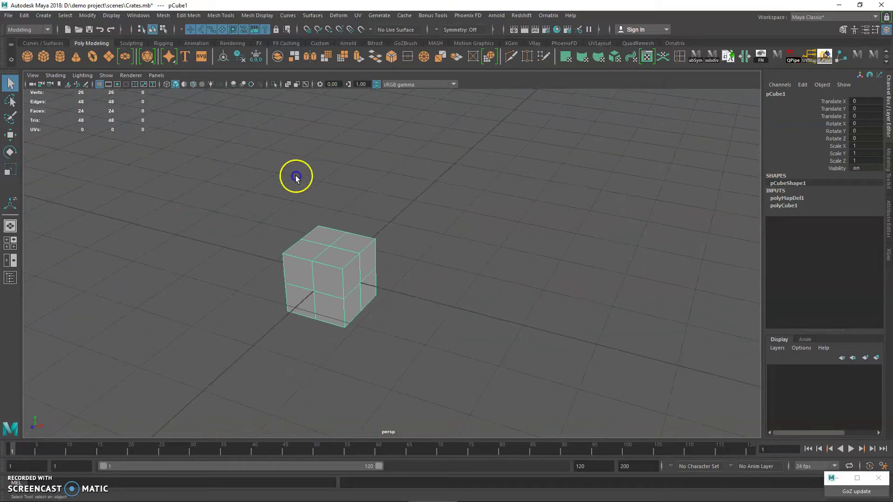
{"action": "key", "text": "w"}
{"action": "left_click_drag", "start_coordinate": [335, 274], "coordinate": [153, 256]}
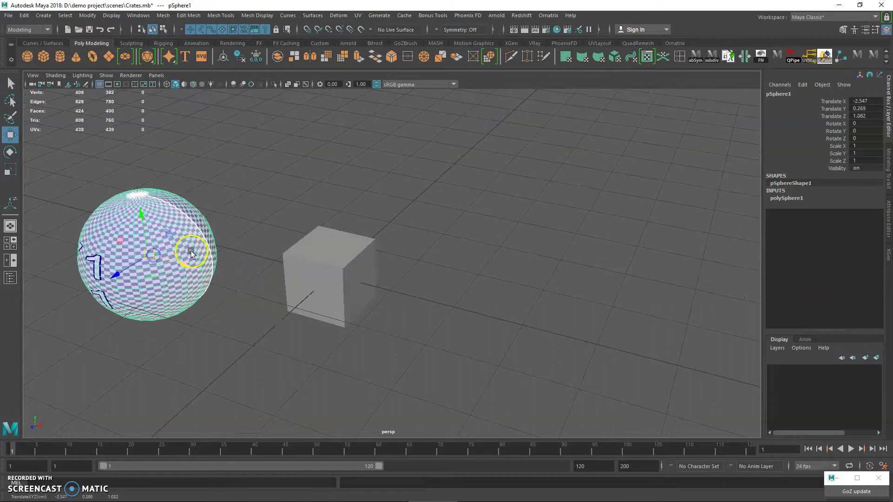
Create a polygon cylinder and move it behind the cube, to about X -2.6, Z -2.7.
{"action": "middle_click_drag", "start_coordinate": [190, 253], "coordinate": [323, 243], "text": "alt"}
{"action": "left_click", "coordinate": [58, 55]}
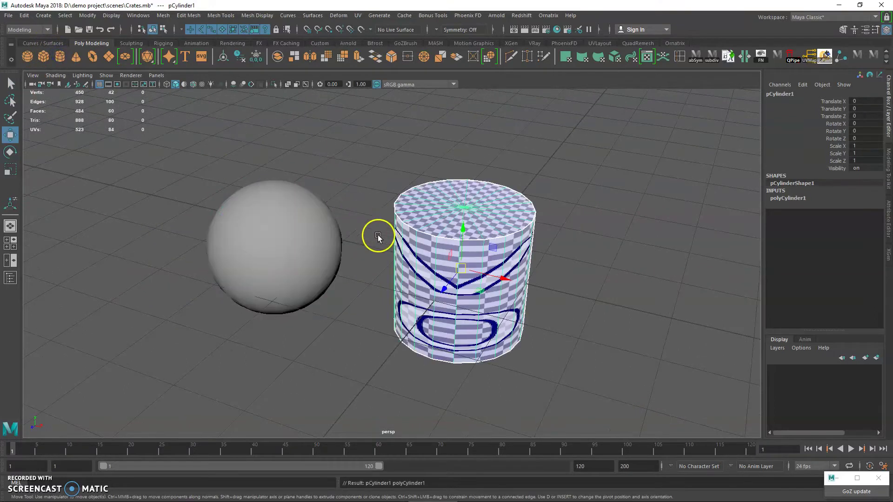
{"action": "left_click_drag", "start_coordinate": [478, 279], "coordinate": [406, 194]}
{"action": "middle_click_drag", "start_coordinate": [406, 195], "coordinate": [390, 225], "text": "alt"}
{"action": "right_click_drag", "start_coordinate": [391, 225], "coordinate": [371, 259], "text": "alt"}
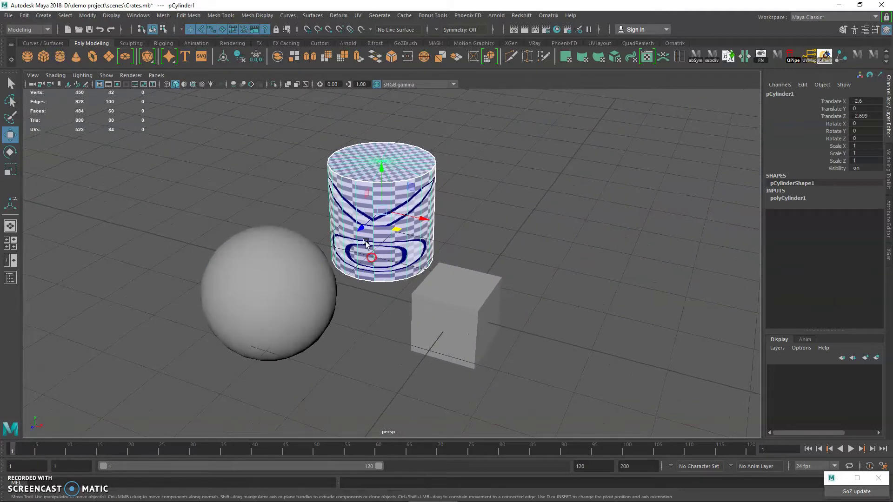
Select the sphere, cylinder and cube in turn to compare how the checker pattern displays on each.
{"action": "key", "text": "q"}
{"action": "left_click", "coordinate": [295, 249]}
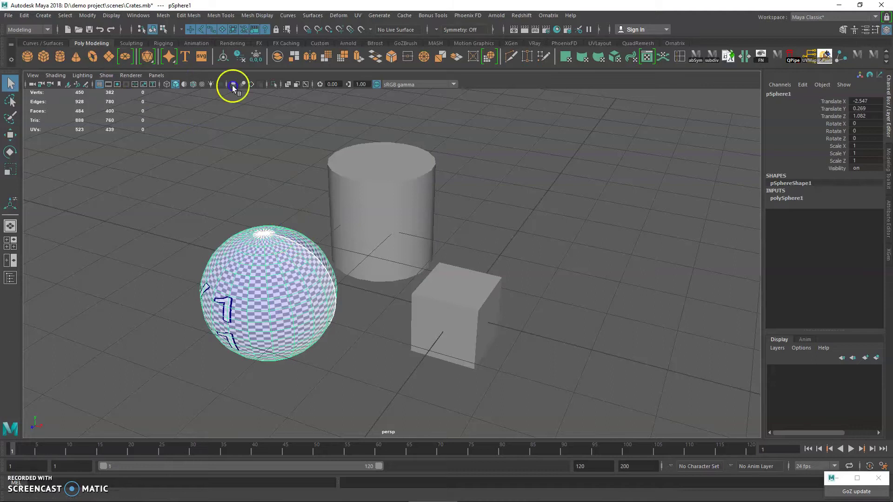
{"action": "left_click", "coordinate": [389, 152]}
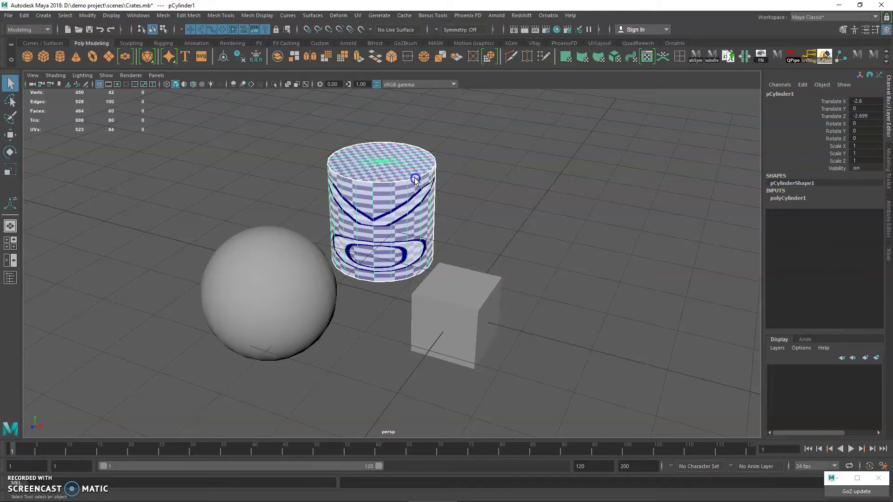
{"action": "left_click_drag", "start_coordinate": [534, 241], "coordinate": [416, 372]}
{"action": "left_click_drag", "start_coordinate": [558, 250], "coordinate": [429, 380]}
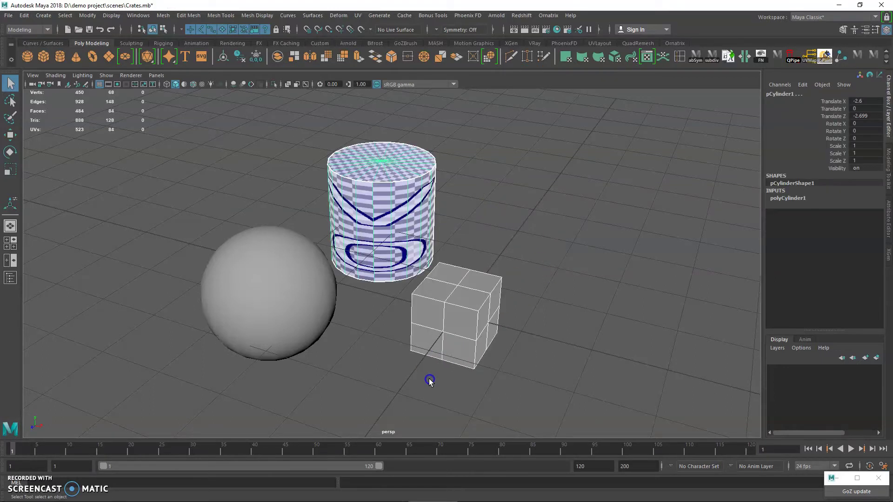
{"action": "left_click", "coordinate": [429, 381]}
{"action": "left_click_drag", "start_coordinate": [544, 259], "coordinate": [423, 387]}
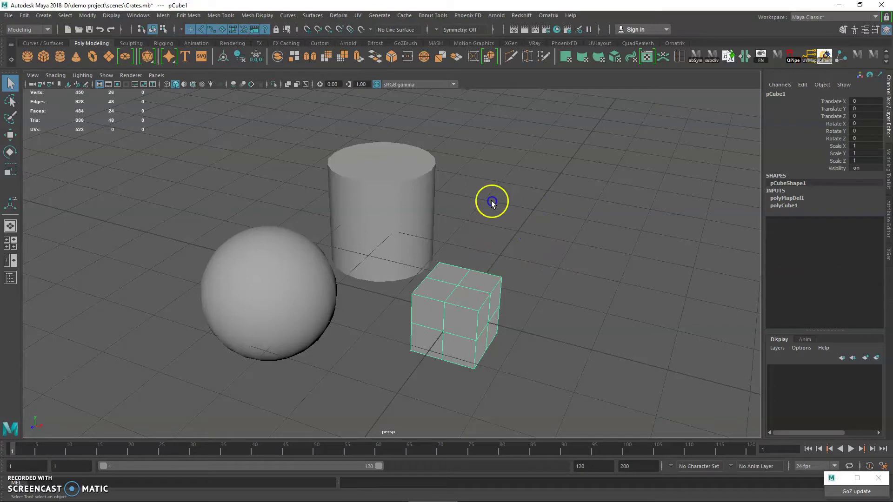
Open the UV Editor and place its window beside the objects in the perspective view.
{"action": "left_click", "coordinate": [359, 17]}
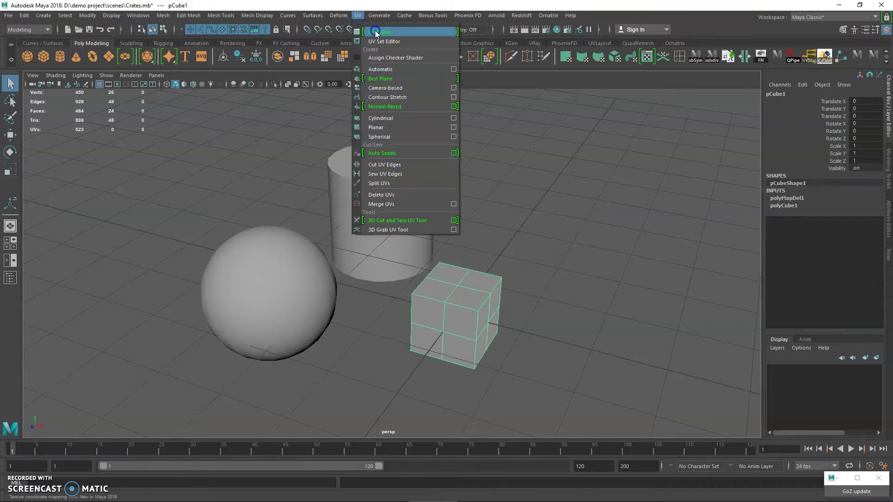
{"action": "left_click", "coordinate": [370, 33]}
{"action": "left_click_drag", "start_coordinate": [711, 114], "coordinate": [570, 90]}
{"action": "middle_click_drag", "start_coordinate": [324, 199], "coordinate": [197, 193], "text": "alt"}
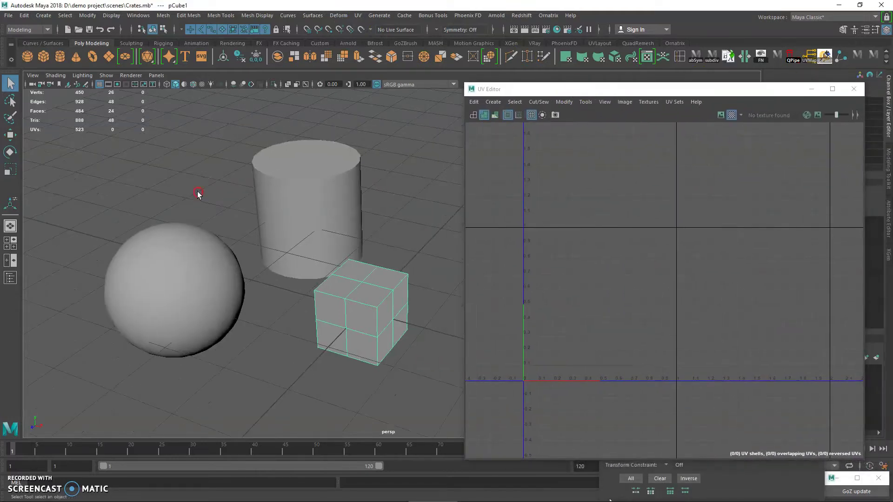
Examine the default UV layouts of the sphere and the cylinder in the UV Editor.
{"action": "left_click", "coordinate": [191, 283]}
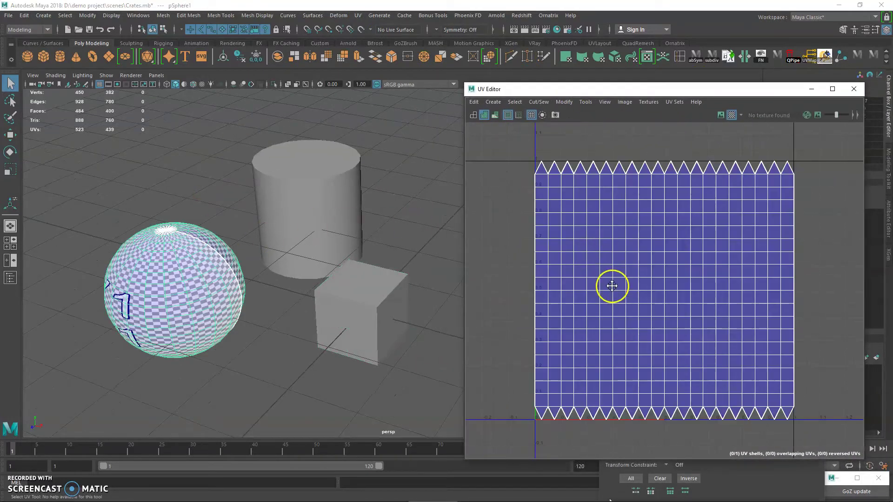
{"action": "left_click", "coordinate": [281, 208]}
{"action": "left_click", "coordinate": [658, 213]}
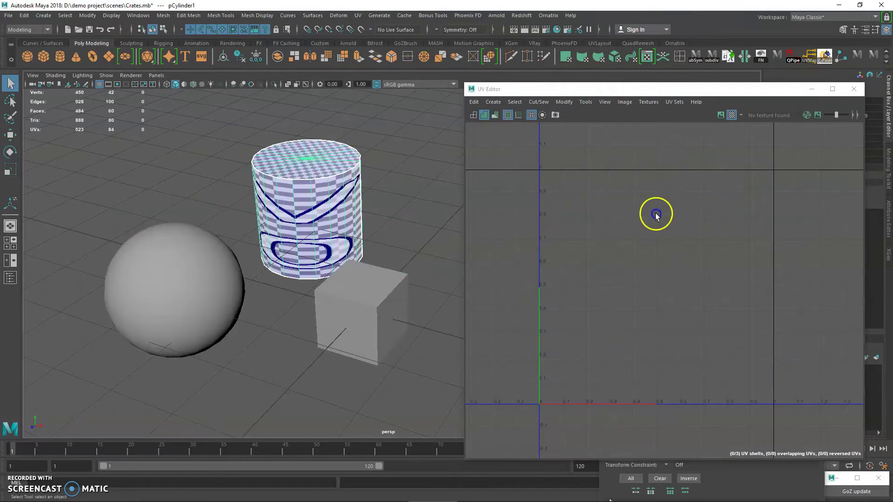
{"action": "left_click", "coordinate": [322, 187]}
{"action": "middle_click_drag", "start_coordinate": [329, 185], "coordinate": [346, 203], "text": "alt"}
{"action": "right_click_drag", "start_coordinate": [346, 204], "coordinate": [383, 207], "text": "alt"}
{"action": "middle_click_drag", "start_coordinate": [584, 222], "coordinate": [581, 192], "text": "alt"}
{"action": "right_click_drag", "start_coordinate": [581, 192], "coordinate": [690, 261], "text": "alt"}
{"action": "middle_click_drag", "start_coordinate": [403, 190], "coordinate": [390, 159], "text": "alt"}
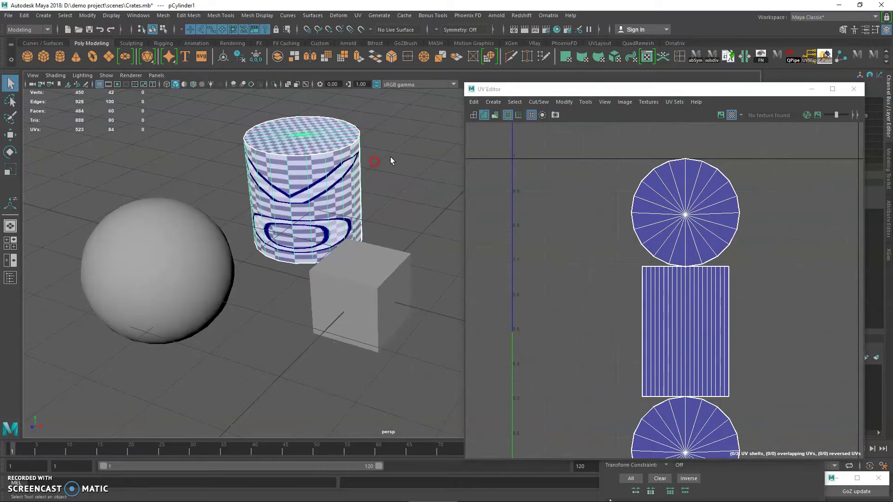
{"action": "middle_click_drag", "start_coordinate": [617, 237], "coordinate": [555, 218], "text": "alt"}
{"action": "right_click_drag", "start_coordinate": [555, 218], "coordinate": [512, 215], "text": "alt"}
{"action": "middle_click_drag", "start_coordinate": [298, 179], "coordinate": [279, 209], "text": "alt"}
{"action": "right_click_drag", "start_coordinate": [279, 209], "coordinate": [301, 246], "text": "alt"}
{"action": "left_click_drag", "start_coordinate": [301, 246], "coordinate": [302, 248], "text": "alt"}
Delete the cylinder and the sphere from the scene.
{"action": "left_click_drag", "start_coordinate": [246, 119], "coordinate": [26, 302]}
{"action": "left_click_drag", "start_coordinate": [305, 120], "coordinate": [321, 116]}
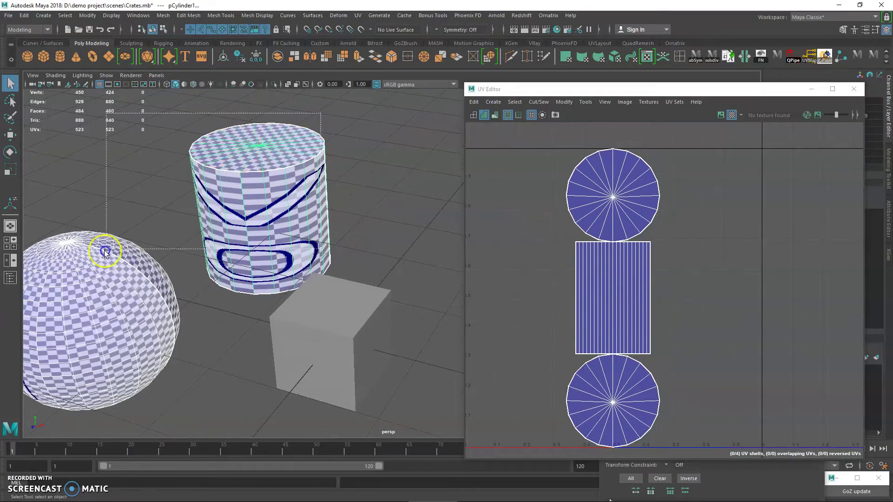
{"action": "left_click", "coordinate": [243, 170]}
{"action": "key", "text": "Delete"}
{"action": "left_click", "coordinate": [47, 351]}
{"action": "key", "text": "Delete"}
Select the remaining cube and close the UV Toolkit window.
{"action": "left_click", "coordinate": [344, 342]}
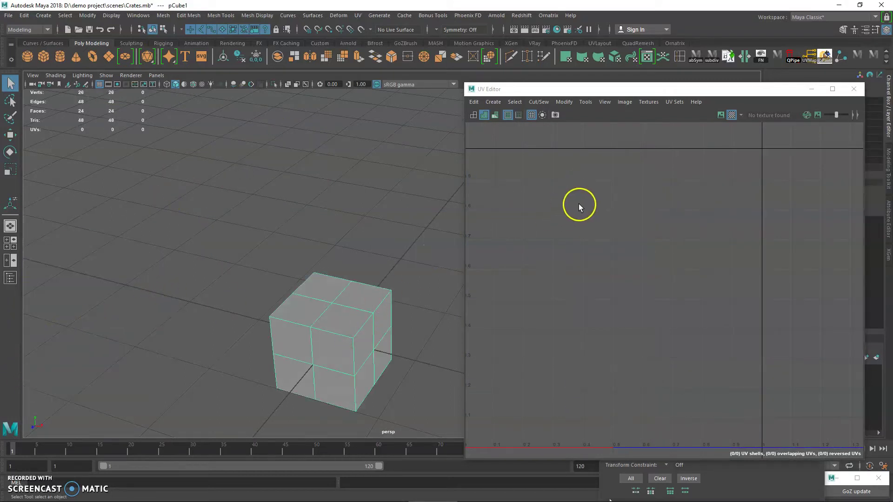
{"action": "left_click", "coordinate": [758, 477]}
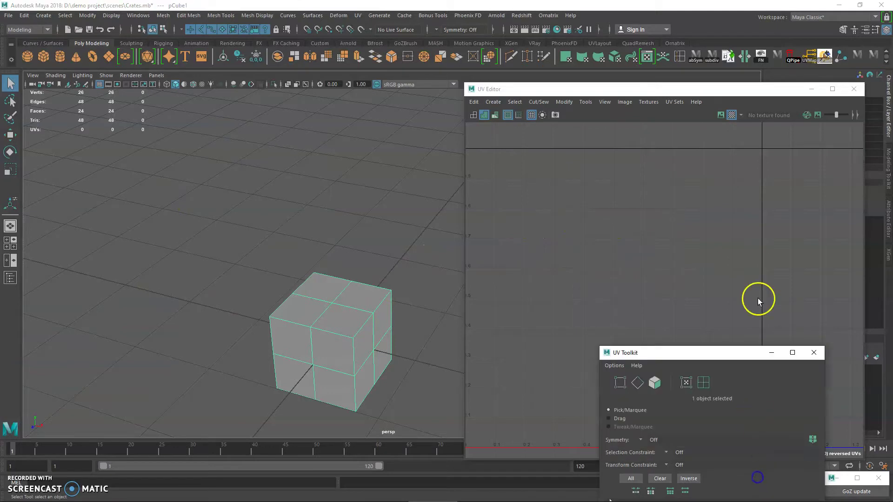
{"action": "left_click", "coordinate": [814, 353]}
Switch the cube to face selection and select its four top faces.
{"action": "middle_click_drag", "start_coordinate": [355, 237], "coordinate": [300, 188], "text": "alt"}
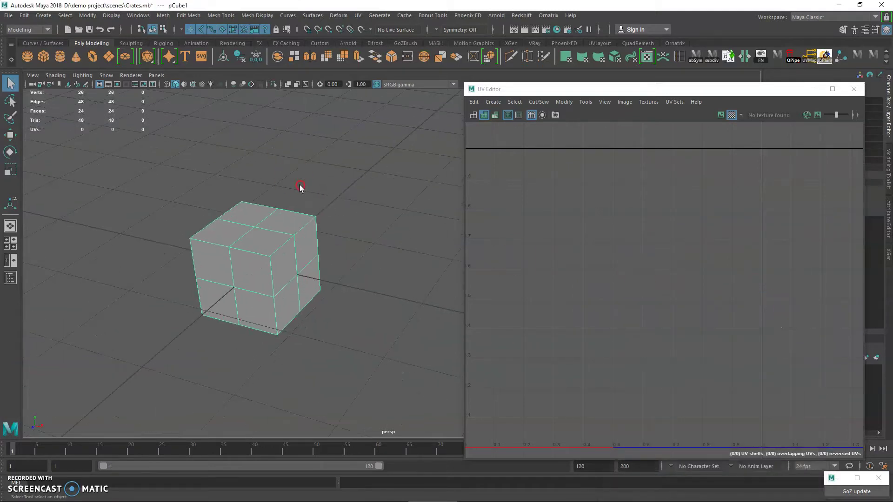
{"action": "right_click_drag", "start_coordinate": [299, 186], "coordinate": [333, 249], "text": "alt"}
{"action": "middle_click_drag", "start_coordinate": [333, 249], "coordinate": [173, 193], "text": "alt"}
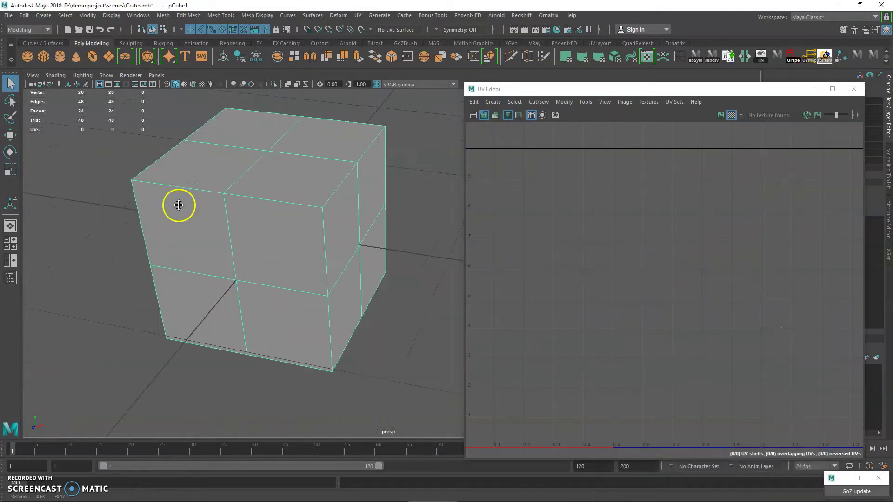
{"action": "right_click_drag", "start_coordinate": [173, 193], "coordinate": [200, 206], "text": "alt"}
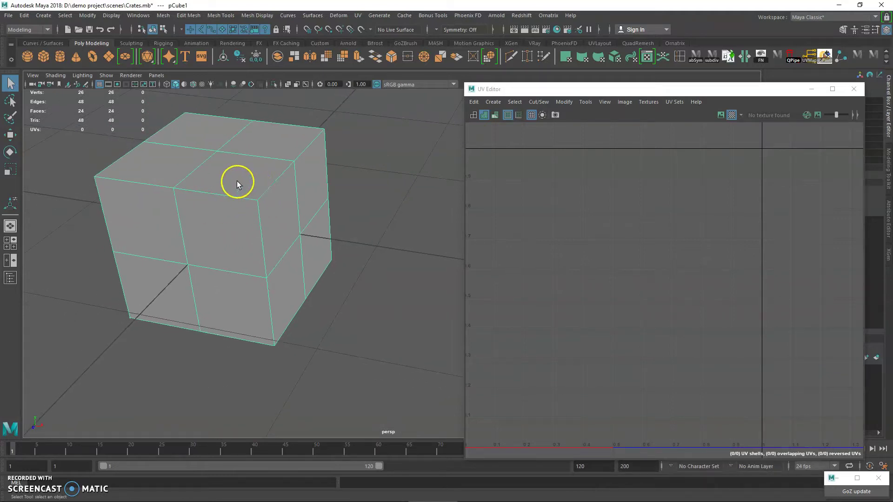
{"action": "left_click_drag", "start_coordinate": [247, 199], "coordinate": [261, 251], "text": "alt"}
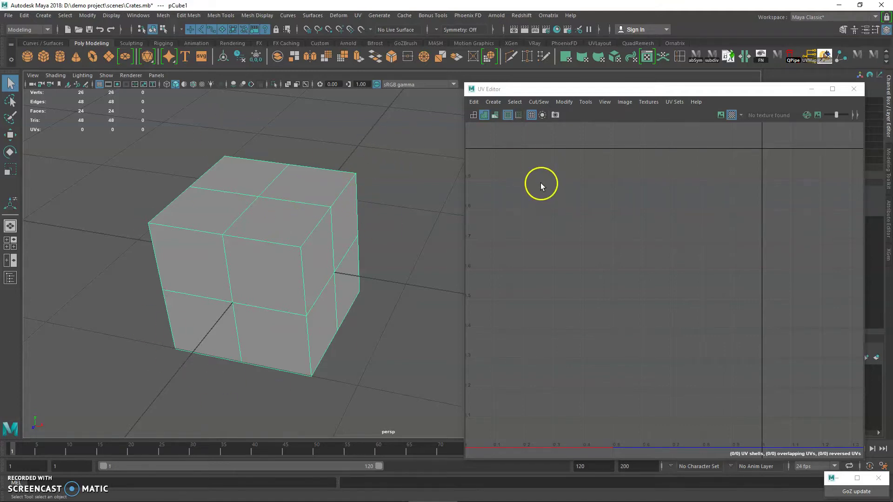
{"action": "middle_click_drag", "start_coordinate": [550, 205], "coordinate": [632, 196], "text": "alt"}
{"action": "right_click_drag", "start_coordinate": [632, 195], "coordinate": [626, 190], "text": "alt"}
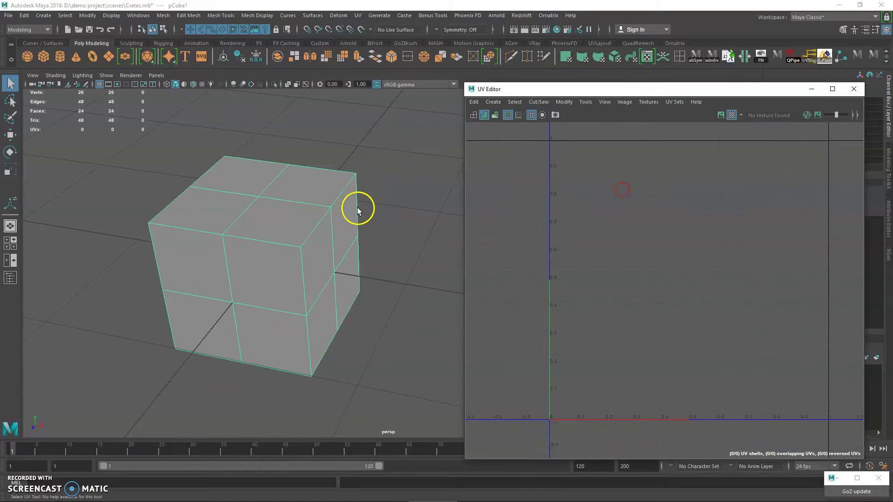
{"action": "right_click_drag", "start_coordinate": [259, 186], "coordinate": [246, 205]}
{"action": "left_click", "coordinate": [230, 179]}
{"action": "left_click", "coordinate": [288, 176], "text": "shift"}
{"action": "left_click", "coordinate": [279, 217], "text": "shift"}
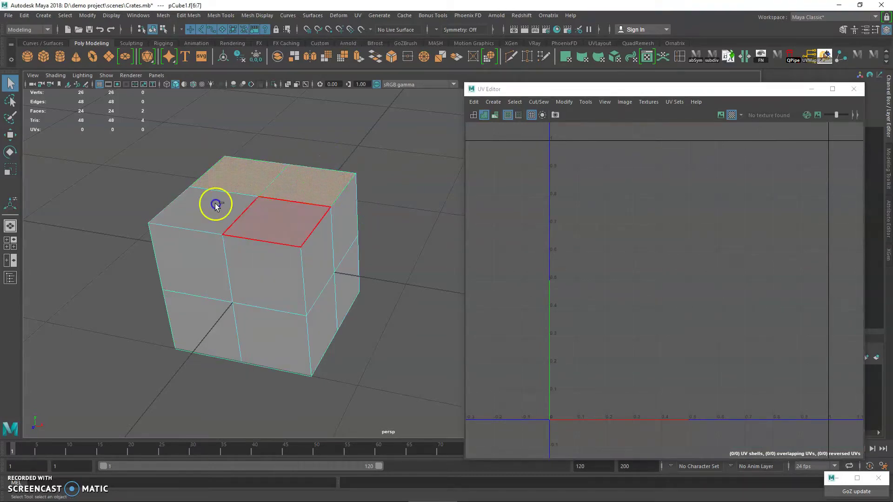
{"action": "left_click", "coordinate": [209, 204], "text": "shift"}
Select individual faces on the cube's front side one at a time.
{"action": "left_click", "coordinate": [203, 259]}
{"action": "left_click", "coordinate": [267, 321]}
{"action": "left_click", "coordinate": [223, 273]}
{"action": "left_click", "coordinate": [265, 315]}
{"action": "left_click", "coordinate": [214, 279]}
{"action": "left_click", "coordinate": [205, 338]}
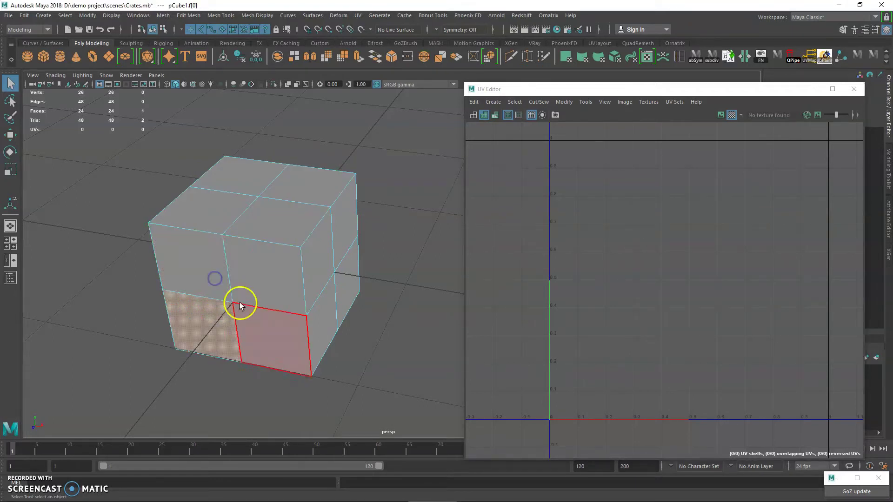
{"action": "left_click", "coordinate": [271, 291]}
{"action": "left_click_drag", "start_coordinate": [297, 328], "coordinate": [325, 331], "text": "alt"}
Reselect the cube's four top faces by adding them to the selection one by one.
{"action": "left_click", "coordinate": [233, 228]}
{"action": "left_click", "coordinate": [238, 207], "text": "shift"}
{"action": "left_click", "coordinate": [288, 207], "text": "shift"}
{"action": "left_click", "coordinate": [275, 233], "text": "shift"}
{"action": "left_click_drag", "start_coordinate": [275, 232], "coordinate": [288, 285], "text": "alt"}
Marquee-select across the cube's top faces and check in wireframe display which hidden faces are included.
{"action": "left_click_drag", "start_coordinate": [202, 179], "coordinate": [304, 269]}
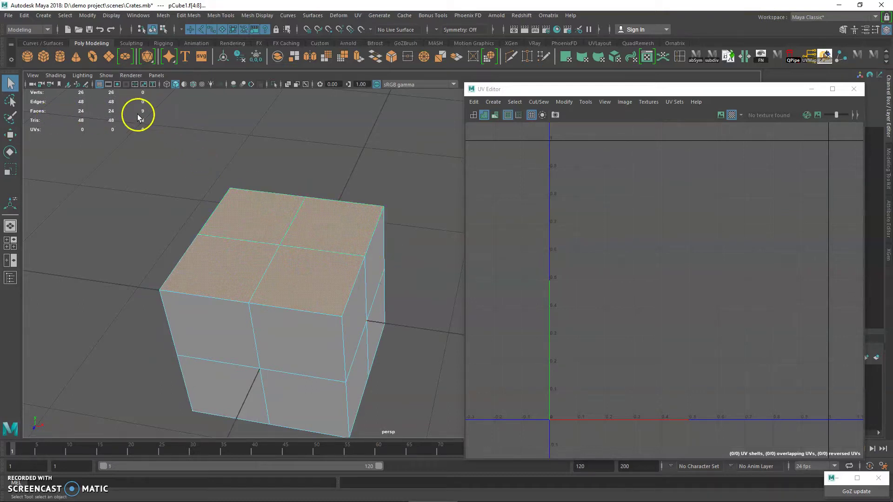
{"action": "key", "text": "4"}
{"action": "left_click_drag", "start_coordinate": [330, 247], "coordinate": [380, 249], "text": "alt"}
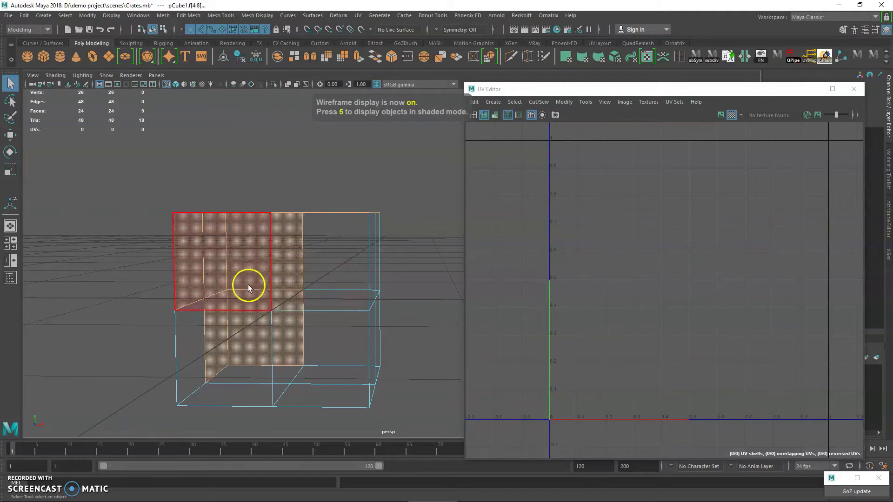
Reselect only the cube's four top faces one by one and return the viewport to shaded display.
{"action": "left_click_drag", "start_coordinate": [277, 289], "coordinate": [265, 319], "text": "alt"}
{"action": "left_click", "coordinate": [259, 220]}
{"action": "left_click", "coordinate": [232, 281], "text": "shift"}
{"action": "left_click", "coordinate": [310, 287], "text": "shift"}
{"action": "left_click", "coordinate": [323, 246], "text": "shift"}
{"action": "key", "text": "5"}
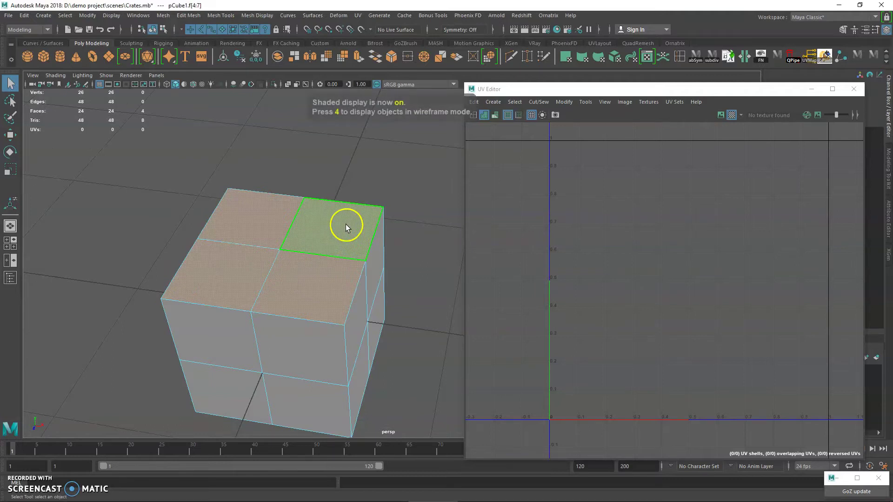
{"action": "key", "text": "space"}
{"action": "key", "text": "space"}
{"action": "right_click_drag", "start_coordinate": [365, 186], "coordinate": [268, 205], "text": "alt"}
{"action": "middle_click_drag", "start_coordinate": [334, 225], "coordinate": [355, 171], "text": "alt"}
{"action": "right_click_drag", "start_coordinate": [355, 172], "coordinate": [403, 147], "text": "alt"}
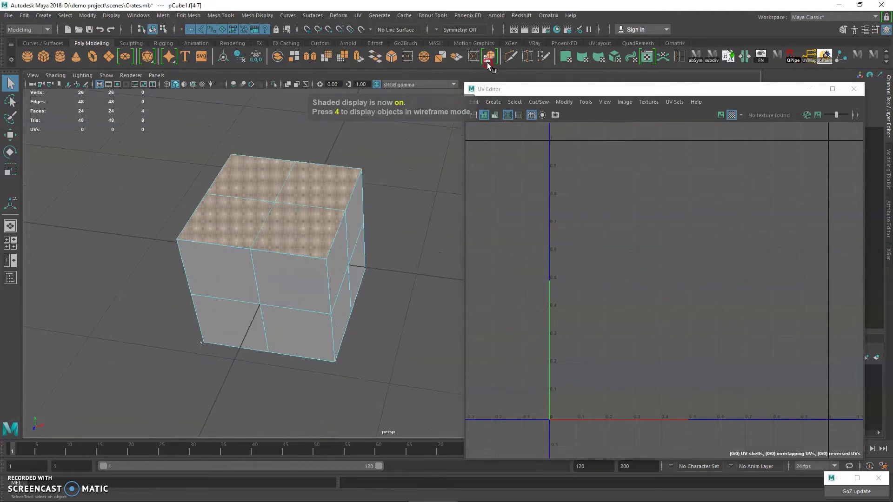
Open the Planar Mapping options for the selected top faces and reset them to the default settings.
{"action": "left_click", "coordinate": [355, 15]}
{"action": "mouse_move", "coordinate": [370, 18]}
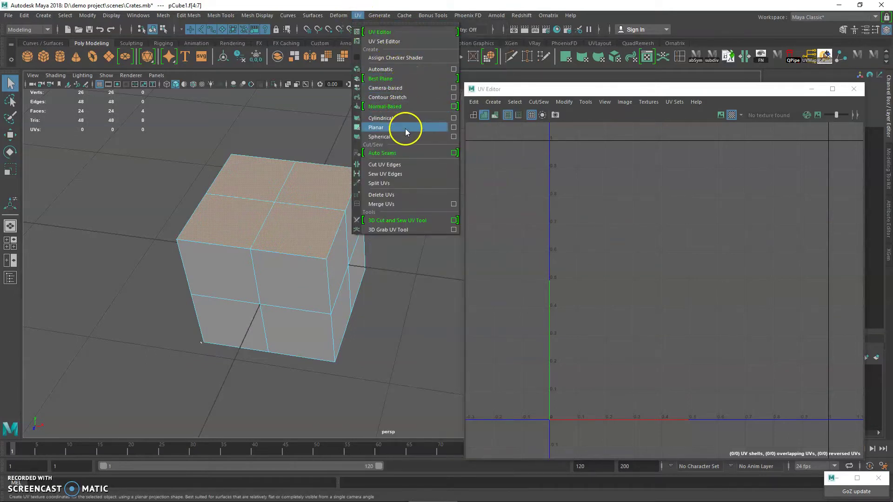
{"action": "left_click", "coordinate": [453, 126]}
{"action": "left_click", "coordinate": [595, 56]}
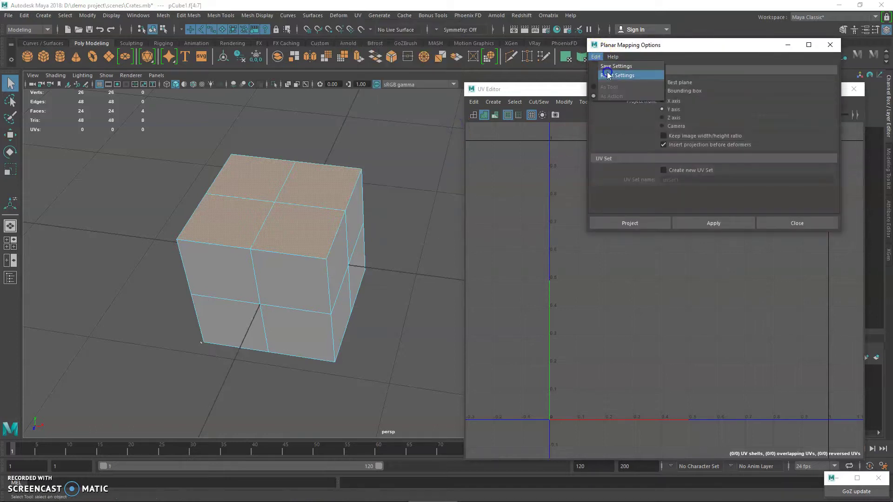
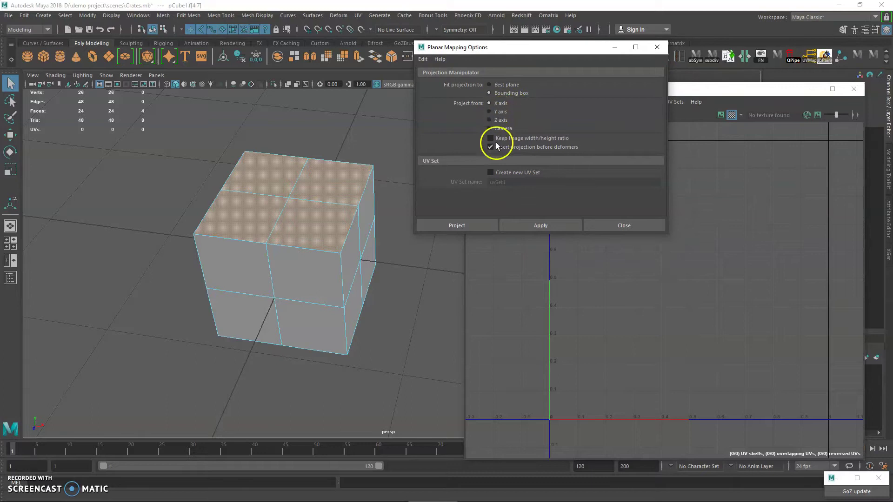
{"action": "left_click_drag", "start_coordinate": [495, 51], "coordinate": [349, 311]}
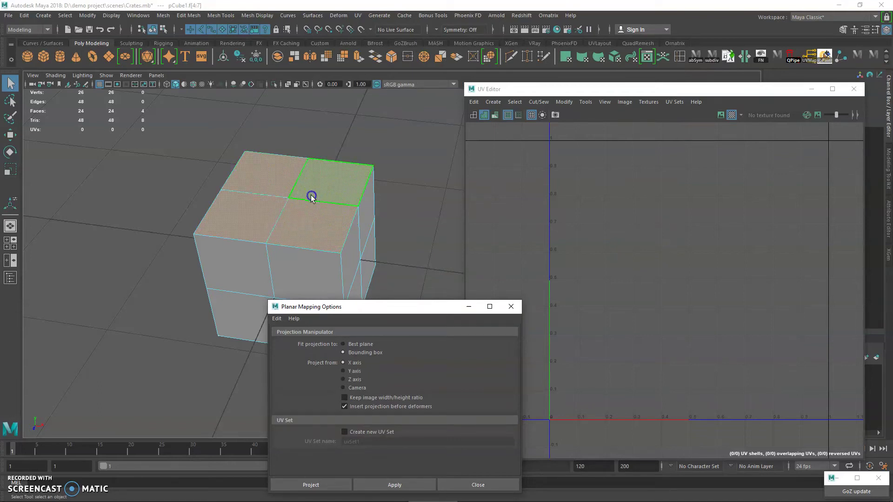
{"action": "left_click_drag", "start_coordinate": [518, 92], "coordinate": [544, 88]}
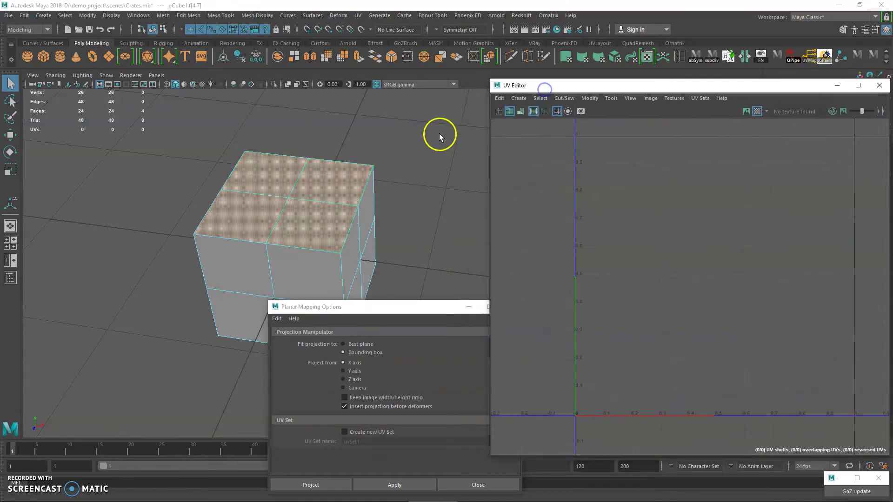
Compare the orthographic views and apply a planar projection from the X axis to the top faces.
{"action": "key", "text": "space"}
{"action": "left_click_drag", "start_coordinate": [446, 168], "coordinate": [429, 152], "text": "alt"}
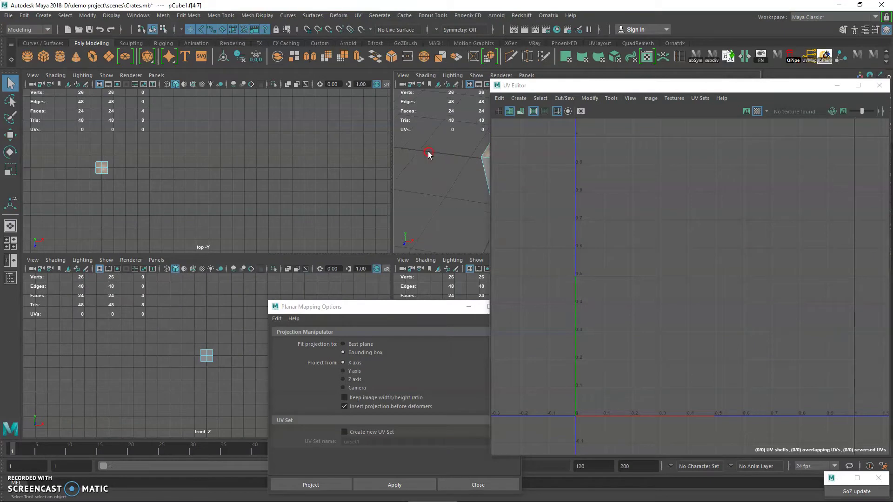
{"action": "right_click_drag", "start_coordinate": [154, 329], "coordinate": [281, 380], "text": "alt"}
{"action": "left_click_drag", "start_coordinate": [307, 307], "coordinate": [276, 301]}
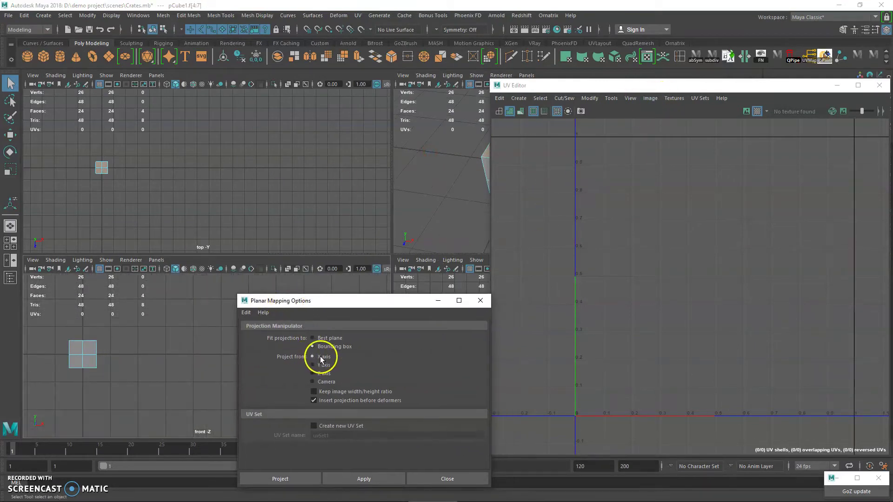
{"action": "left_click_drag", "start_coordinate": [433, 300], "coordinate": [633, 365]}
{"action": "left_click", "coordinate": [440, 305]}
{"action": "key", "text": "space"}
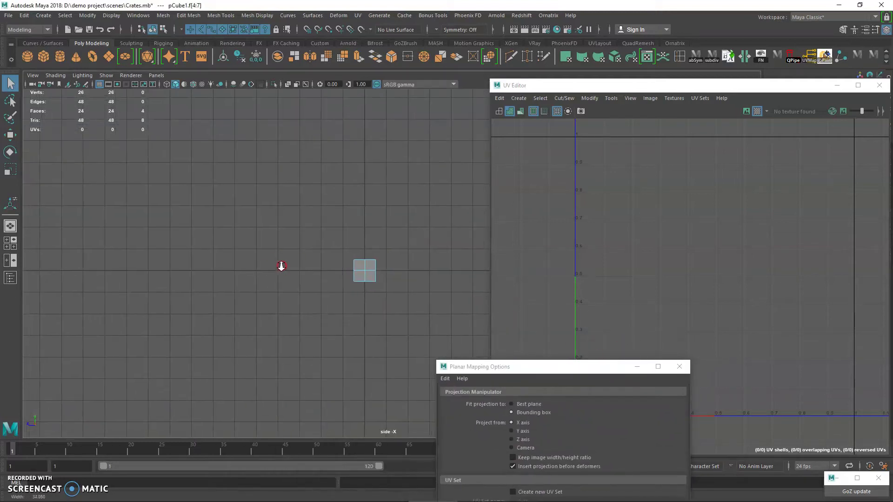
{"action": "left_click_drag", "start_coordinate": [558, 369], "coordinate": [329, 122]}
{"action": "left_click", "coordinate": [322, 300]}
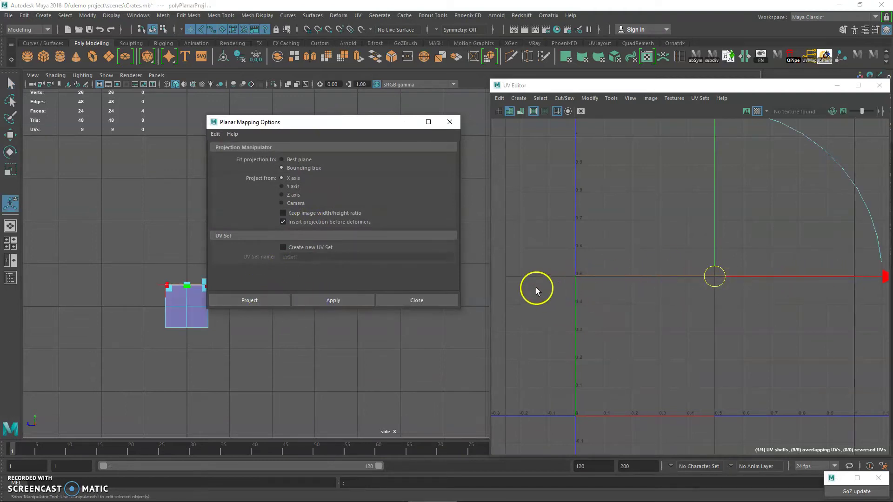
{"action": "left_click_drag", "start_coordinate": [321, 117], "coordinate": [375, 116]}
{"action": "left_click_drag", "start_coordinate": [371, 122], "coordinate": [423, 110]}
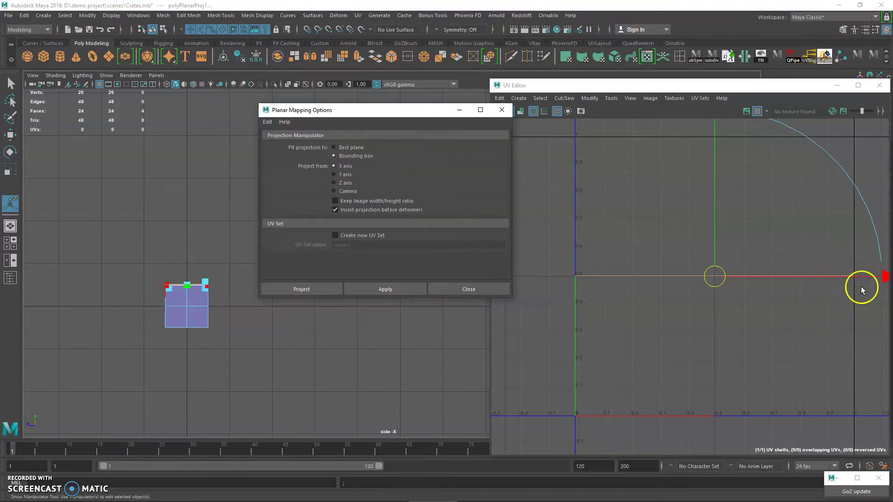
Apply a planar projection from the Z axis to the top faces and inspect it in the front view.
{"action": "key", "text": "space"}
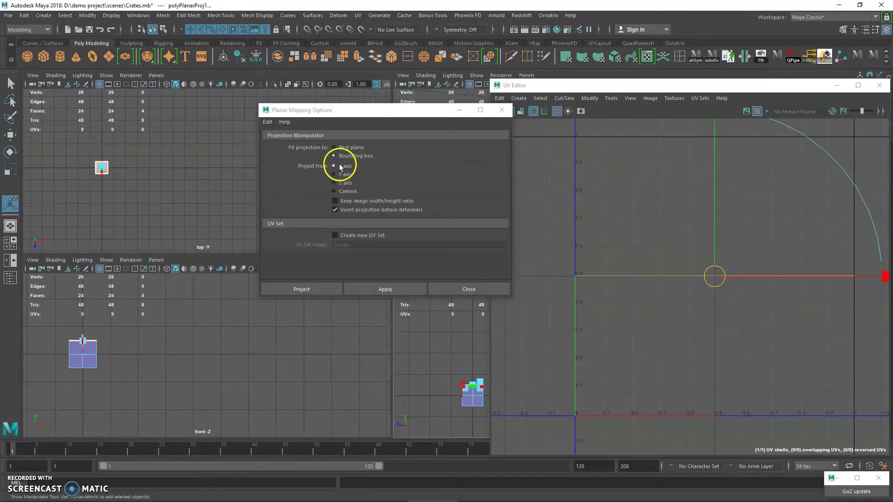
{"action": "left_click", "coordinate": [342, 183]}
{"action": "left_click", "coordinate": [385, 289]}
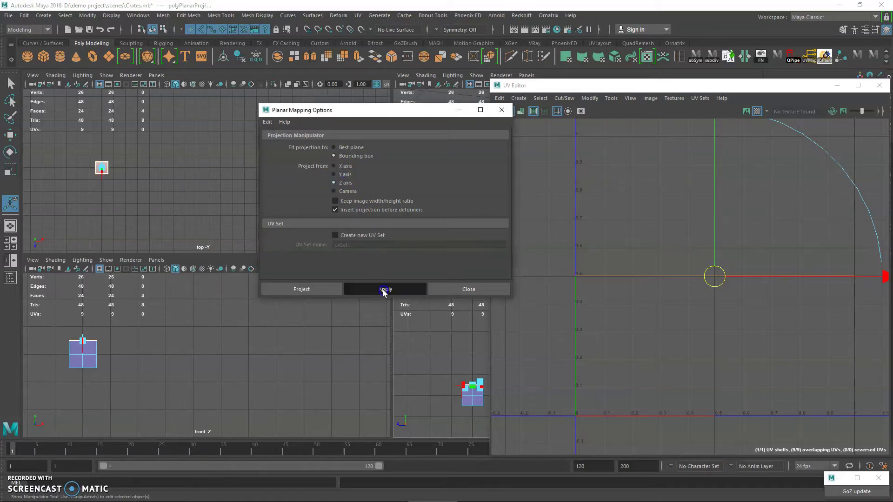
{"action": "left_click", "coordinate": [83, 364]}
{"action": "middle_click_drag", "start_coordinate": [249, 395], "coordinate": [321, 406], "text": "alt"}
{"action": "right_click_drag", "start_coordinate": [279, 390], "coordinate": [454, 403], "text": "alt"}
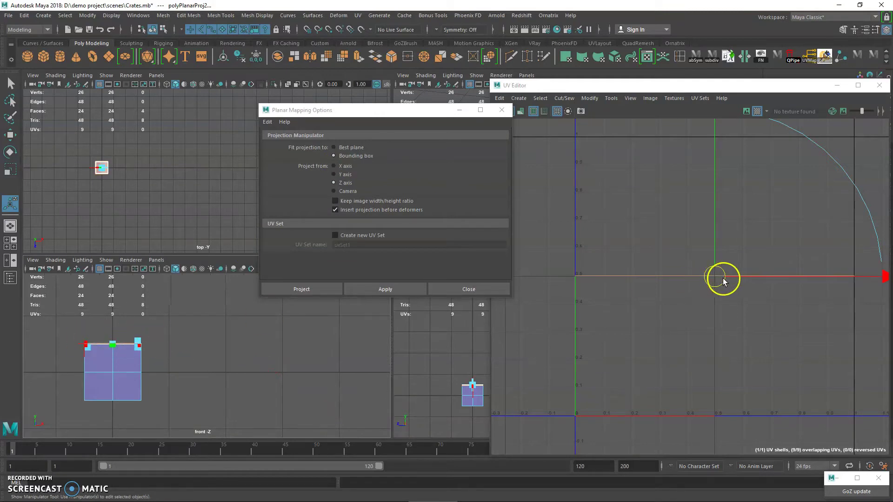
Check the top faces in the top view and project them from the Y axis.
{"action": "right_click_drag", "start_coordinate": [154, 193], "coordinate": [384, 239], "text": "alt"}
{"action": "mouse_move", "coordinate": [59, 209]}
{"action": "middle_mouse_down", "text": "alt"}
{"action": "mouse_move", "coordinate": [293, 237]}
{"action": "mouse_move", "coordinate": [113, 221]}
{"action": "mouse_move", "coordinate": [155, 223]}
{"action": "middle_mouse_up", "text": "alt"}
{"action": "right_click_drag", "start_coordinate": [155, 223], "coordinate": [256, 223], "text": "alt"}
{"action": "middle_click_drag", "start_coordinate": [175, 223], "coordinate": [221, 190], "text": "alt"}
{"action": "left_click", "coordinate": [221, 189]}
{"action": "left_click", "coordinate": [345, 175]}
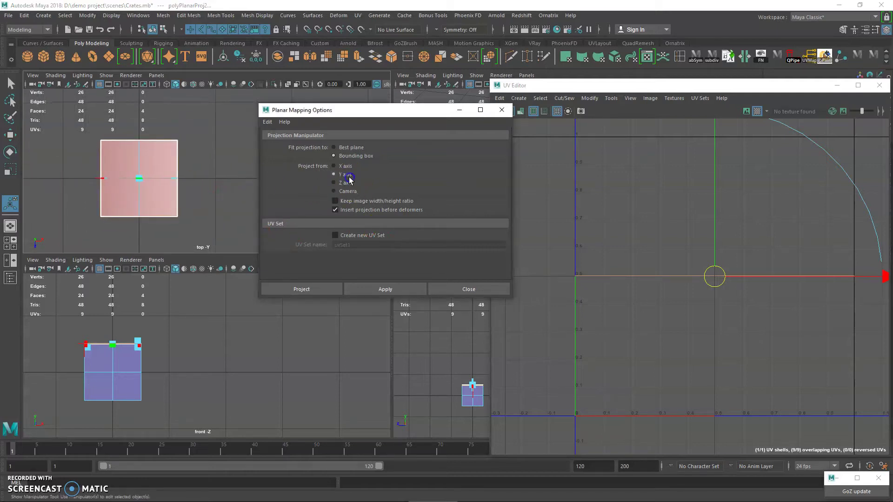
{"action": "left_click", "coordinate": [379, 289]}
Scale down the top faces' UV shell and shift it upward within the UV tile.
{"action": "right_click_drag", "start_coordinate": [691, 278], "coordinate": [575, 265], "text": "alt"}
{"action": "key", "text": "r"}
{"action": "left_click_drag", "start_coordinate": [703, 279], "coordinate": [707, 233]}
{"action": "key", "text": "w"}
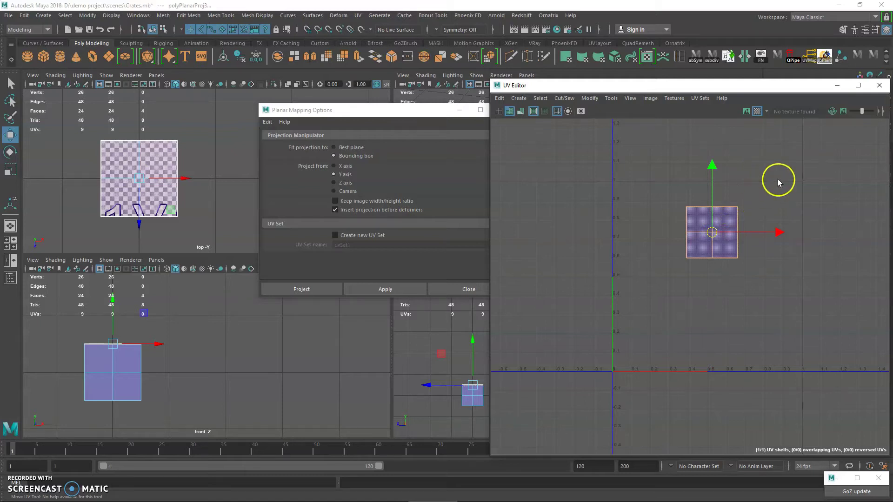
Project the top faces from the Z axis for comparison, and reapply the planar projection from the Y axis.
{"action": "left_click", "coordinate": [345, 182]}
{"action": "left_click", "coordinate": [421, 288]}
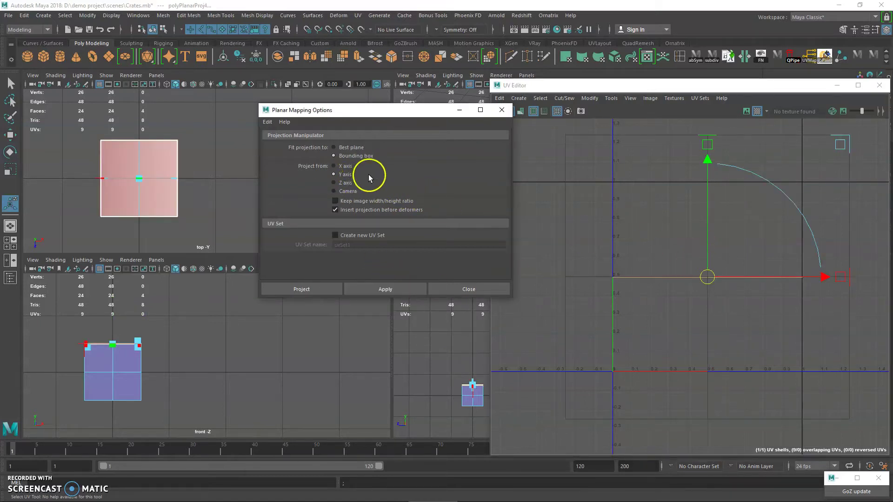
{"action": "left_click", "coordinate": [408, 287]}
{"action": "middle_click_drag", "start_coordinate": [677, 226], "coordinate": [629, 229], "text": "alt"}
{"action": "scroll", "coordinate": [636, 231], "scroll_direction": "down", "scroll_amount": 1}
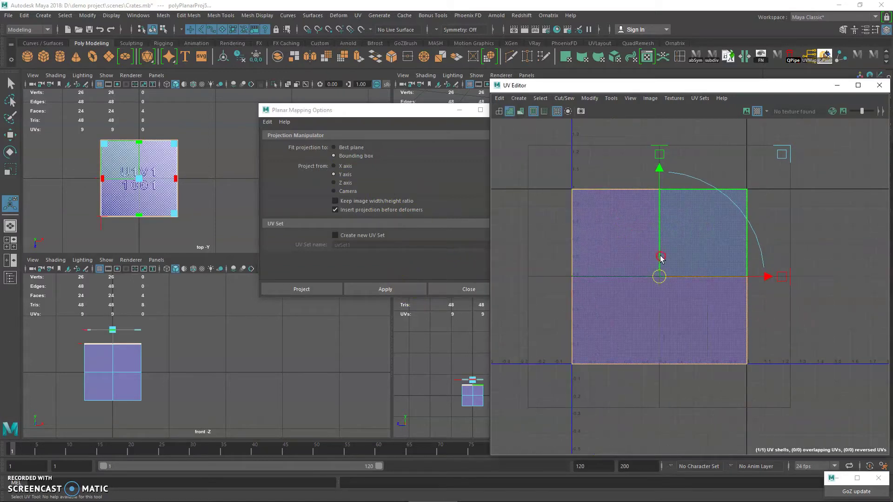
{"action": "scroll", "coordinate": [698, 203], "scroll_direction": "down", "scroll_amount": 2}
{"action": "middle_click_drag", "start_coordinate": [707, 203], "coordinate": [791, 205], "text": "alt"}
{"action": "left_click", "coordinate": [672, 185]}
{"action": "left_click_drag", "start_coordinate": [574, 85], "coordinate": [540, 79]}
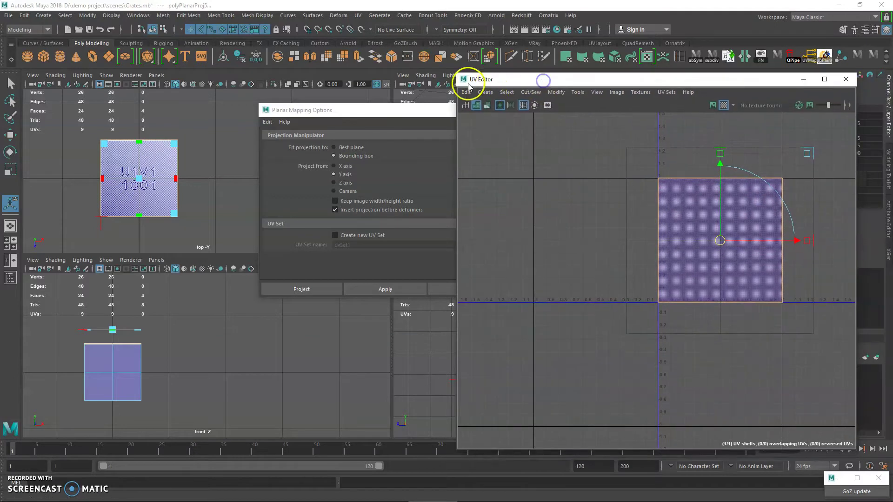
Switch the UV Editor to UV selection, try moving the shell's upper-right corner UV, and undo the move.
{"action": "middle_click_drag", "start_coordinate": [654, 176], "coordinate": [604, 206], "text": "alt"}
{"action": "scroll", "coordinate": [606, 207], "scroll_direction": "down", "scroll_amount": 1}
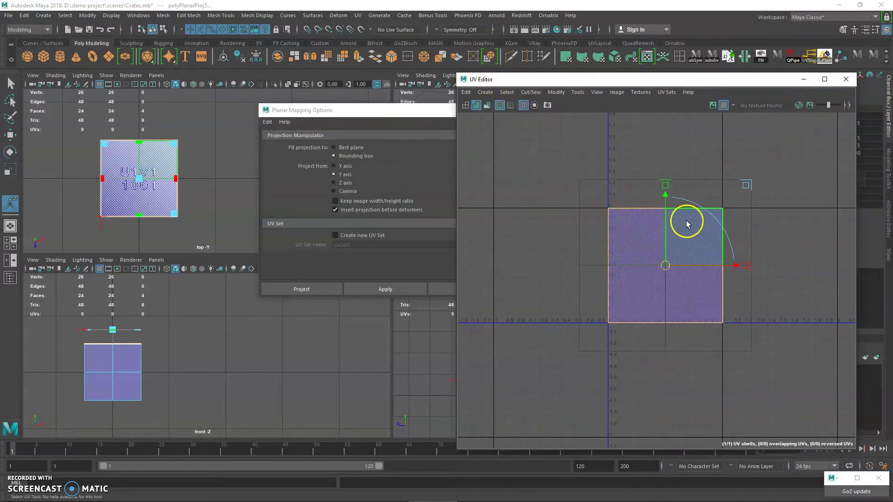
{"action": "left_click", "coordinate": [675, 269]}
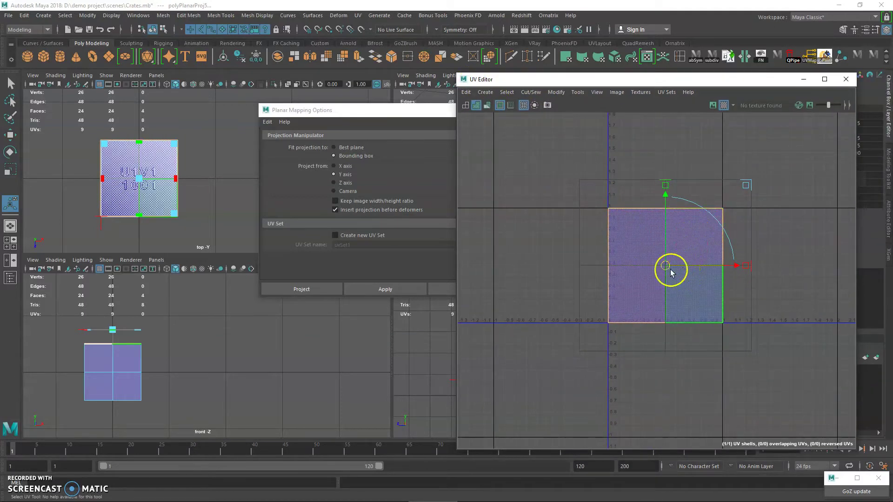
{"action": "middle_click_drag", "start_coordinate": [634, 261], "coordinate": [589, 252], "text": "alt"}
{"action": "right_click_drag", "start_coordinate": [734, 263], "coordinate": [744, 291], "text": "alt"}
{"action": "middle_click_drag", "start_coordinate": [743, 277], "coordinate": [816, 293], "text": "alt"}
{"action": "right_click", "coordinate": [693, 251]}
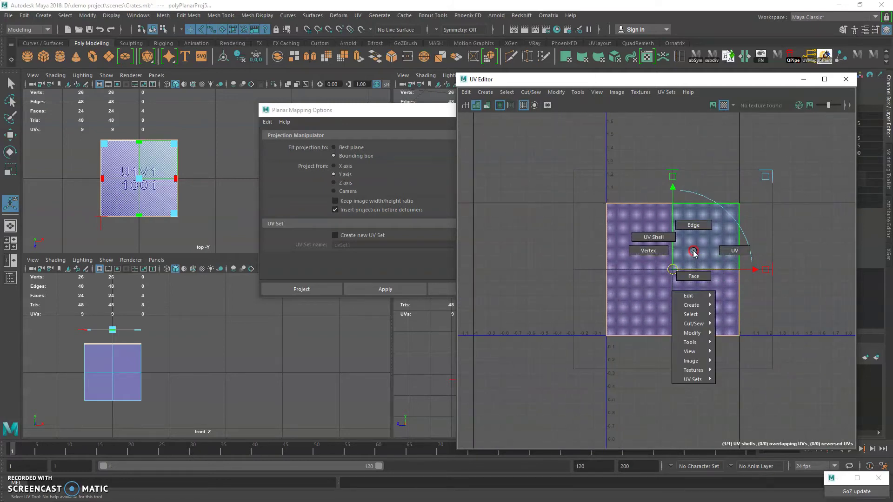
{"action": "left_click", "coordinate": [723, 252]}
{"action": "key", "text": "w"}
{"action": "left_click", "coordinate": [740, 203]}
{"action": "left_click_drag", "start_coordinate": [739, 203], "coordinate": [787, 173]}
{"action": "key", "text": "ctrl+z"}
Switch to edge selection in the UV Editor, try moving an upper edge of the shell, and undo it.
{"action": "key", "text": "q"}
{"action": "right_click_drag", "start_coordinate": [717, 210], "coordinate": [717, 199]}
{"action": "key", "text": "w"}
{"action": "left_click_drag", "start_coordinate": [706, 136], "coordinate": [724, 129]}
{"action": "key", "text": "ctrl+z"}
Switch to face selection in the UV Editor, try moving the shell's upper-right face, and undo it.
{"action": "key", "text": "q"}
{"action": "right_click_drag", "start_coordinate": [704, 205], "coordinate": [704, 230]}
{"action": "left_click", "coordinate": [717, 223]}
{"action": "key", "text": "w"}
{"action": "left_click_drag", "start_coordinate": [705, 236], "coordinate": [723, 215]}
{"action": "key", "text": "ctrl+z"}
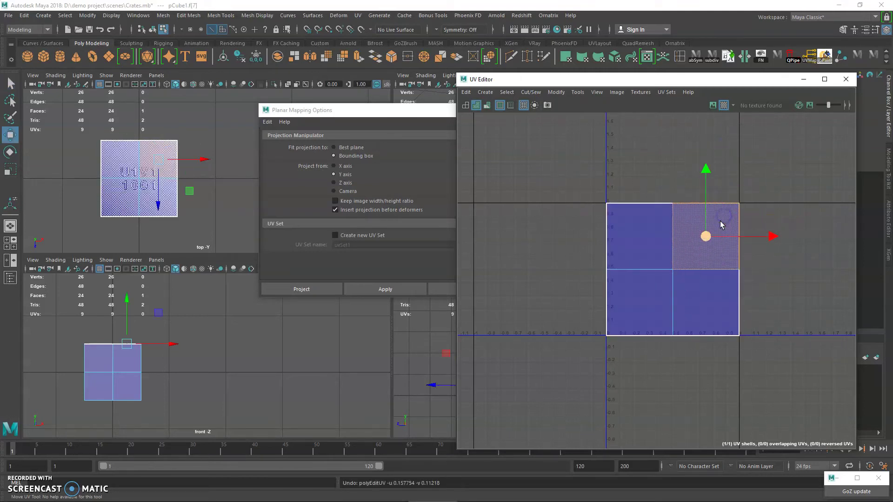
Select all four faces of the UV shell and scale them down inside the tile.
{"action": "key", "text": "q"}
{"action": "left_click", "coordinate": [659, 179]}
{"action": "left_click_drag", "start_coordinate": [569, 162], "coordinate": [709, 329]}
{"action": "key", "text": "r"}
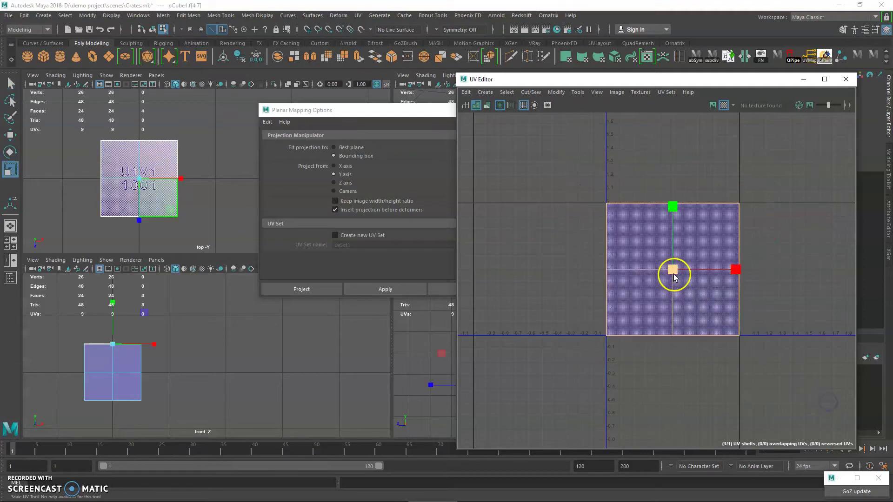
{"action": "left_click_drag", "start_coordinate": [674, 270], "coordinate": [712, 225]}
{"action": "key", "text": "w"}
Close the Planar Mapping options, move the UV Editor aside, and show the checkered cube in a full perspective view.
{"action": "left_click", "coordinate": [421, 115]}
{"action": "left_click", "coordinate": [506, 108]}
{"action": "left_click_drag", "start_coordinate": [580, 83], "coordinate": [892, 92]}
{"action": "middle_click_drag", "start_coordinate": [558, 135], "coordinate": [536, 144], "text": "alt"}
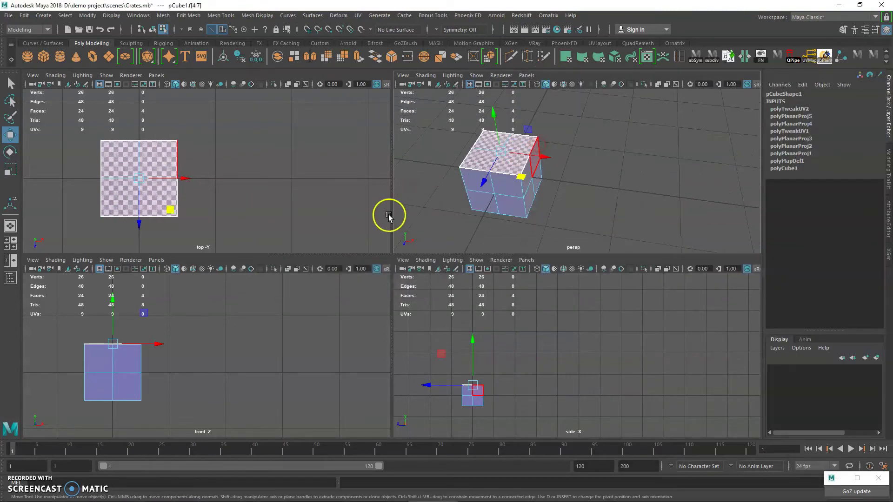
{"action": "key", "text": "space"}
{"action": "left_click_drag", "start_coordinate": [404, 217], "coordinate": [420, 200], "text": "alt"}
{"action": "right_click_drag", "start_coordinate": [420, 200], "coordinate": [567, 279], "text": "alt"}
{"action": "middle_click_drag", "start_coordinate": [385, 251], "coordinate": [444, 272], "text": "alt"}
Select the four faces on the cube's front side.
{"action": "key", "text": "q"}
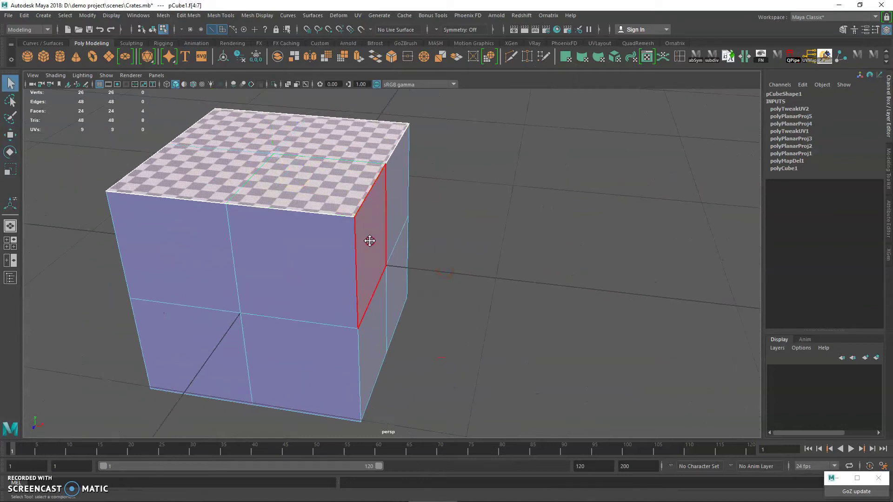
{"action": "middle_click_drag", "start_coordinate": [370, 241], "coordinate": [432, 223], "text": "alt"}
{"action": "scroll", "coordinate": [353, 211], "scroll_direction": "down", "scroll_amount": 2}
{"action": "left_click_drag", "start_coordinate": [316, 229], "coordinate": [305, 215], "text": "alt"}
{"action": "left_click", "coordinate": [295, 241]}
{"action": "left_click", "coordinate": [364, 242], "text": "shift"}
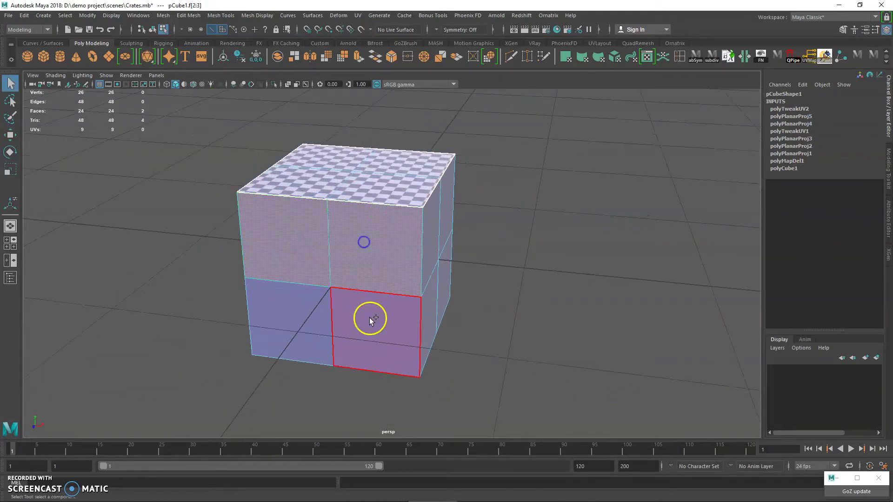
{"action": "left_click", "coordinate": [370, 321], "text": "shift"}
{"action": "left_click", "coordinate": [309, 317], "text": "shift"}
{"action": "middle_click_drag", "start_coordinate": [392, 308], "coordinate": [344, 309], "text": "alt"}
{"action": "middle_click_drag", "start_coordinate": [362, 257], "coordinate": [331, 261], "text": "alt"}
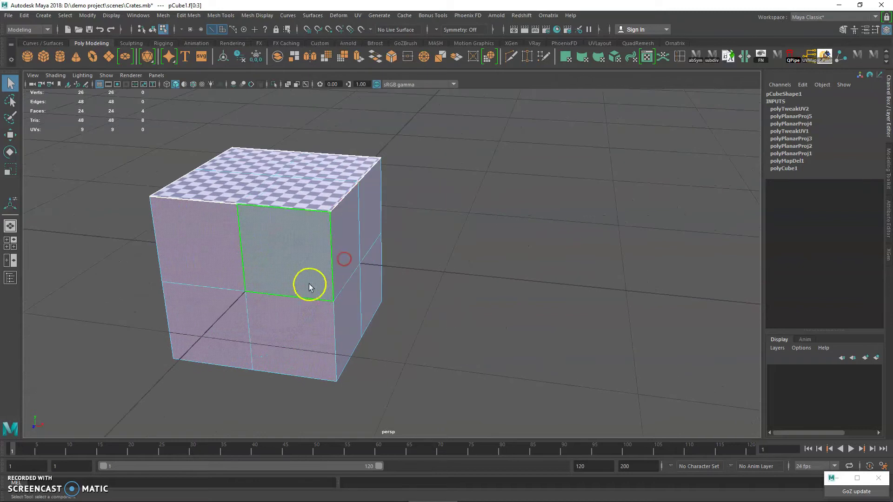
Open the Planar Mapping options, switch to the four-view layout, and set the options window and the UV Editor side by side.
{"action": "left_click", "coordinate": [357, 16]}
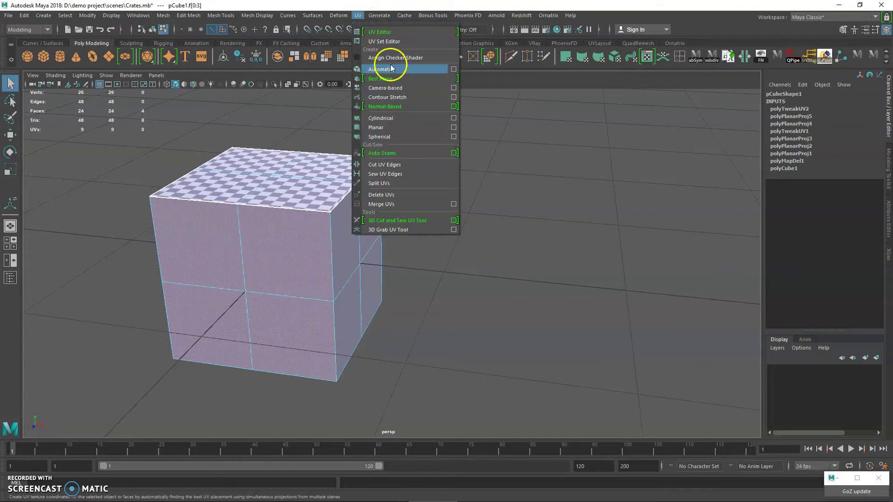
{"action": "left_click", "coordinate": [454, 128]}
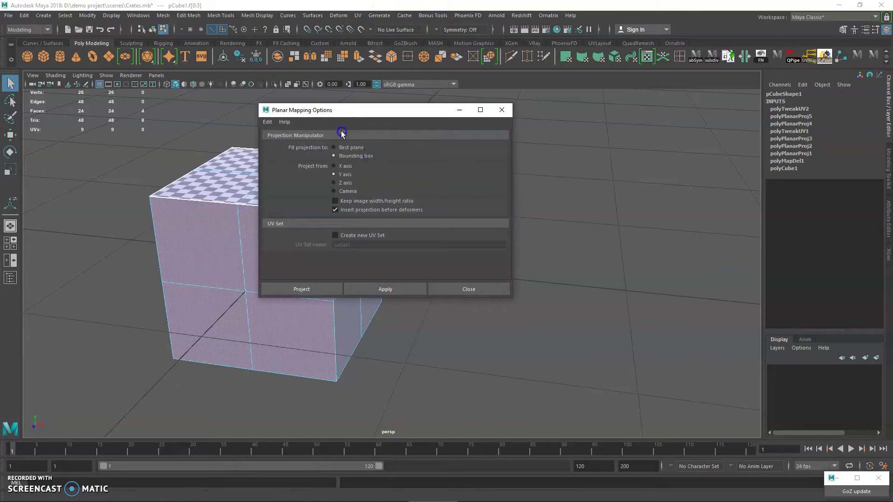
{"action": "left_click_drag", "start_coordinate": [355, 114], "coordinate": [604, 108]}
{"action": "middle_click_drag", "start_coordinate": [465, 167], "coordinate": [421, 160], "text": "alt"}
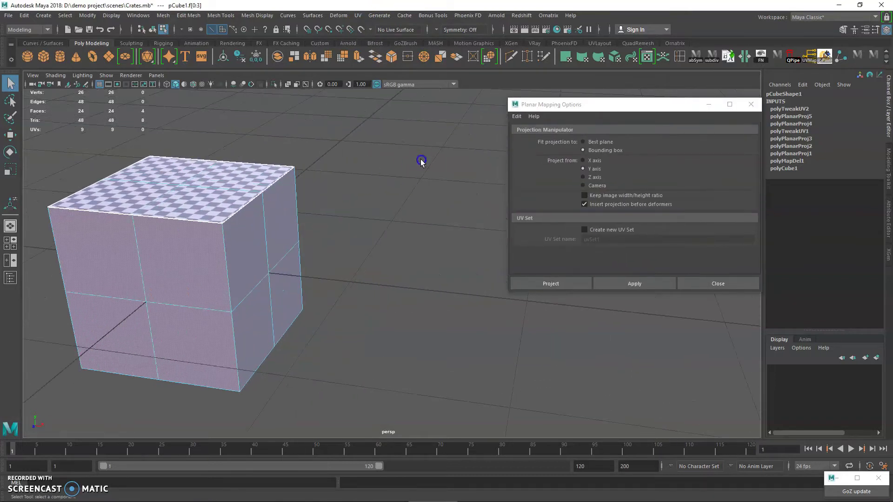
{"action": "key", "text": "space"}
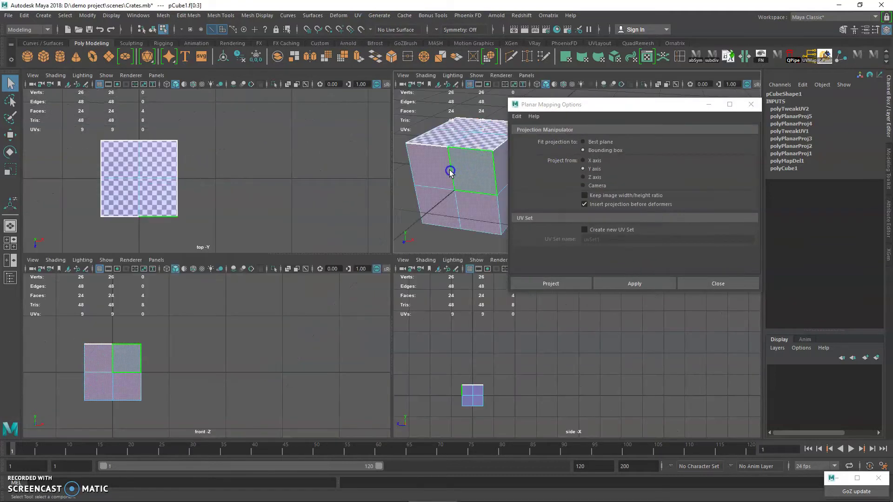
{"action": "left_click", "coordinate": [283, 193]}
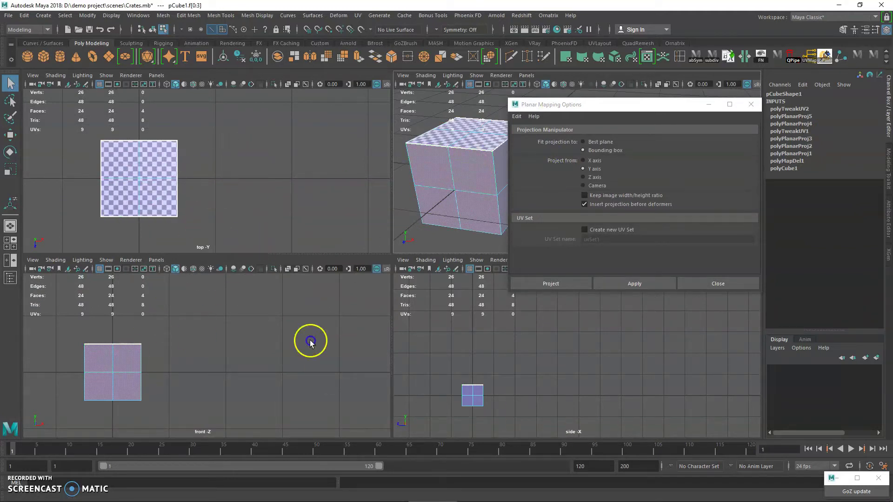
{"action": "left_click", "coordinate": [149, 409]}
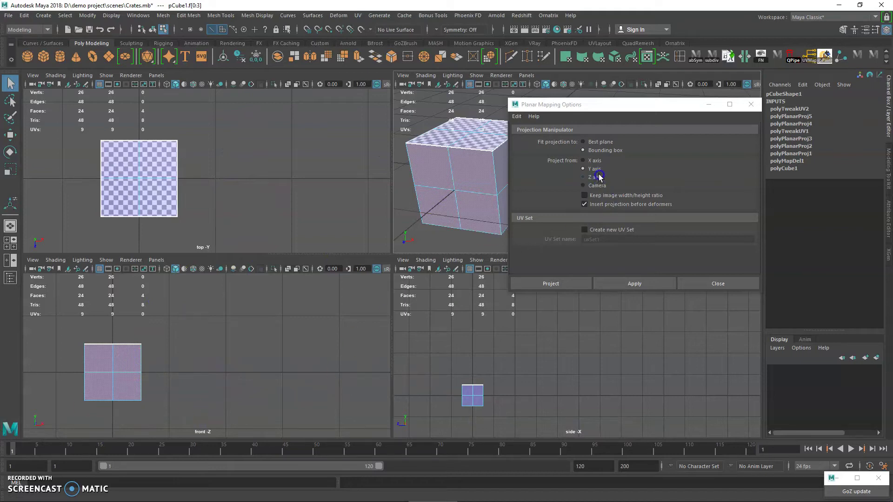
{"action": "left_click_drag", "start_coordinate": [575, 109], "coordinate": [392, 88]}
{"action": "left_click_drag", "start_coordinate": [620, 105], "coordinate": [517, 82]}
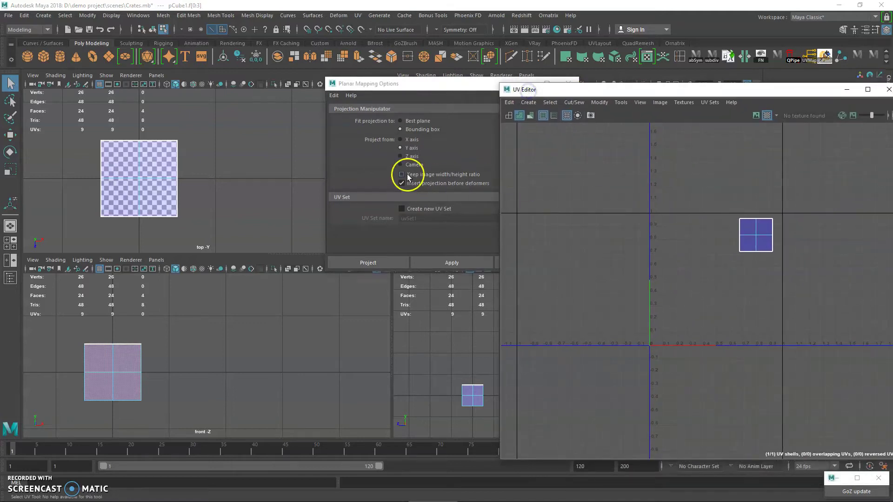
Planar-project the cube's front faces, trying the X axis and then the Z axis, and close the options.
{"action": "left_click", "coordinate": [412, 147]}
{"action": "left_click", "coordinate": [448, 262]}
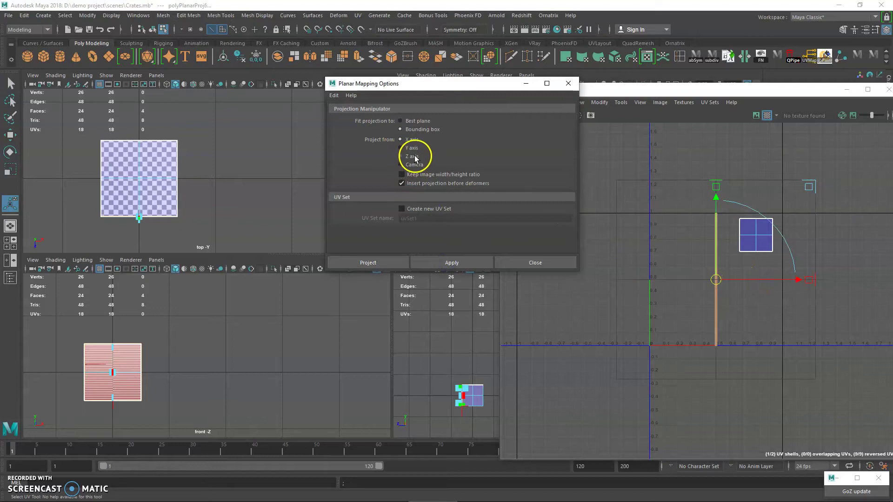
{"action": "left_click", "coordinate": [415, 158]}
{"action": "left_click", "coordinate": [470, 257]}
{"action": "left_click", "coordinate": [527, 262]}
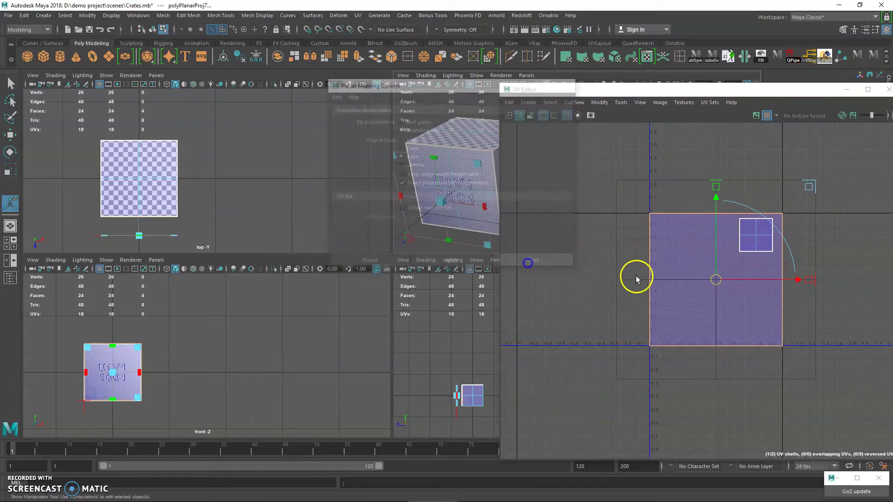
Scale the front side's UV shell down and place it just below the top side's shell in the tile.
{"action": "key", "text": "r"}
{"action": "left_click_drag", "start_coordinate": [720, 278], "coordinate": [753, 277]}
{"action": "key", "text": "w"}
Show the cube in a full perspective view and set the UV Editor beside it.
{"action": "left_click", "coordinate": [887, 89]}
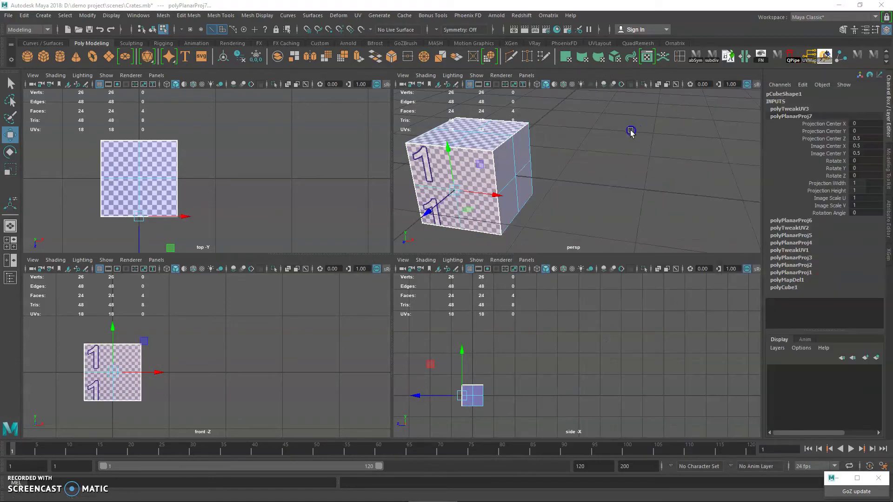
{"action": "left_click", "coordinate": [598, 166]}
{"action": "key", "text": "space"}
{"action": "left_click", "coordinate": [458, 188]}
{"action": "left_click", "coordinate": [202, 198]}
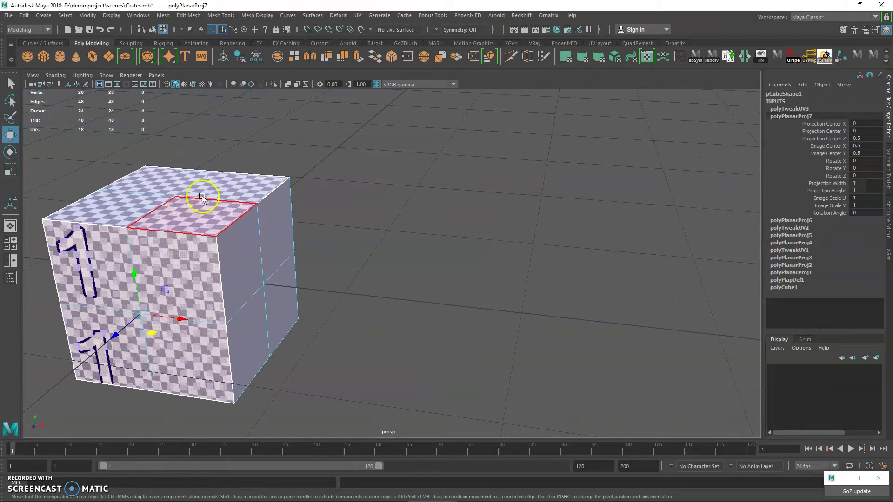
{"action": "left_click_drag", "start_coordinate": [891, 93], "coordinate": [496, 92]}
{"action": "left_click", "coordinate": [370, 192], "text": "alt"}
{"action": "middle_click_drag", "start_coordinate": [253, 247], "coordinate": [281, 236], "text": "alt"}
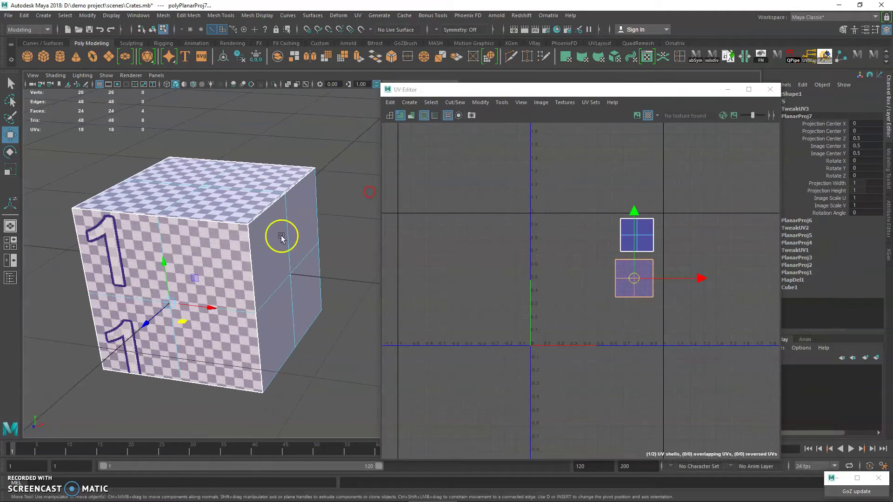
Scale the front shell up well beyond the top shell's size and move it to the tile's lower-left area.
{"action": "key", "text": "q"}
{"action": "key", "text": "r"}
{"action": "left_click_drag", "start_coordinate": [633, 276], "coordinate": [568, 308]}
{"action": "key", "text": "w"}
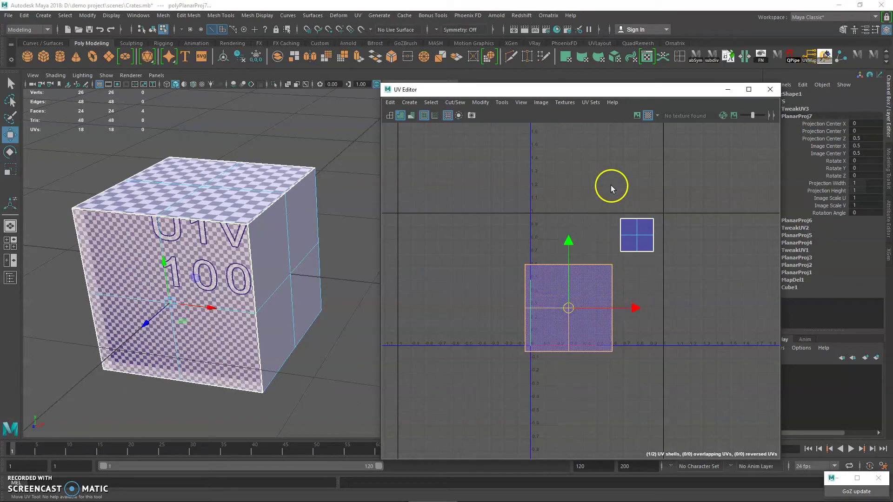
Toggle the texture image and checker map displays on and off, ending with only the checker map on.
{"action": "left_click", "coordinate": [637, 118]}
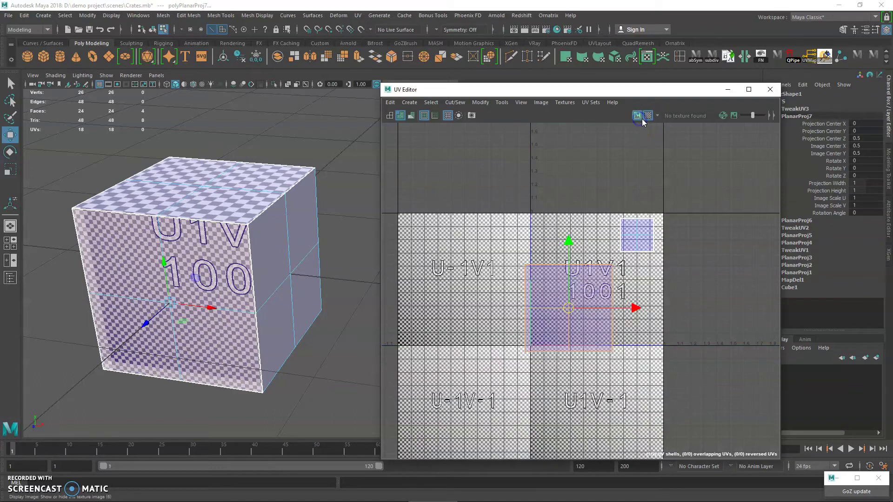
{"action": "left_click", "coordinate": [645, 119]}
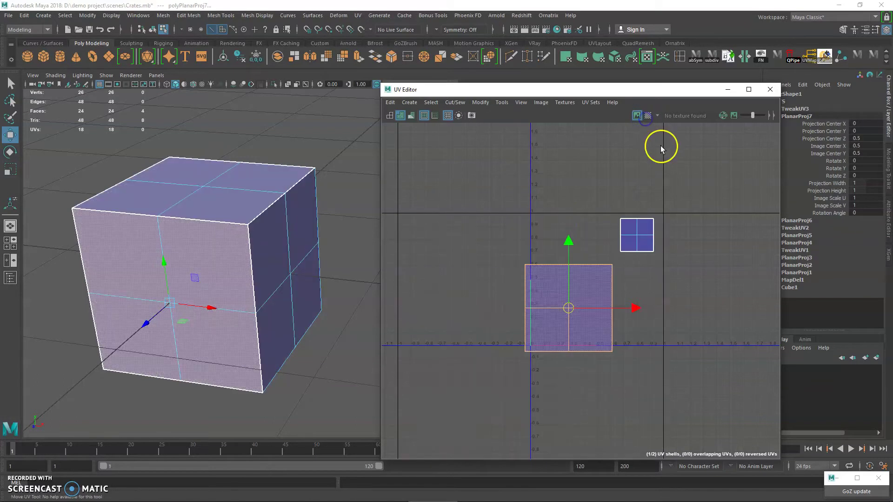
{"action": "left_click", "coordinate": [634, 118]}
{"action": "left_click", "coordinate": [646, 119]}
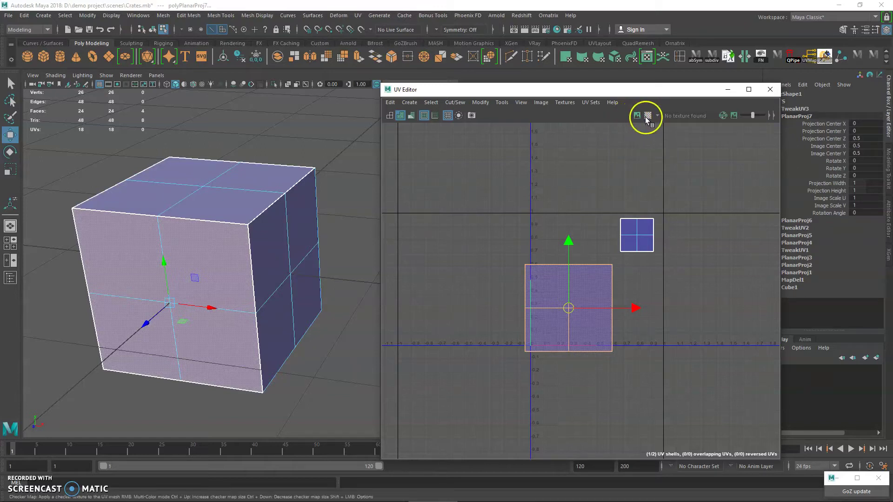
{"action": "left_click", "coordinate": [642, 130]}
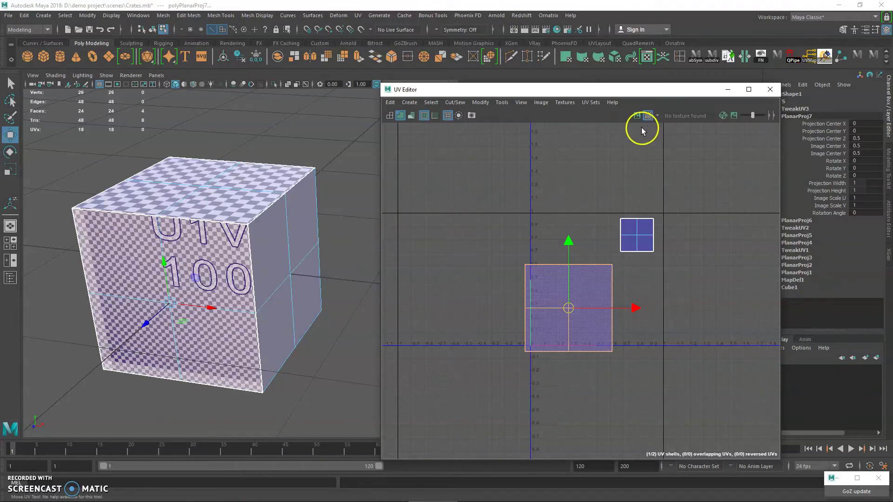
Switch to PowerPoint, compare the good and bad models on the Texel Density slide, and return to Maya.
{"action": "left_click", "coordinate": [479, 493]}
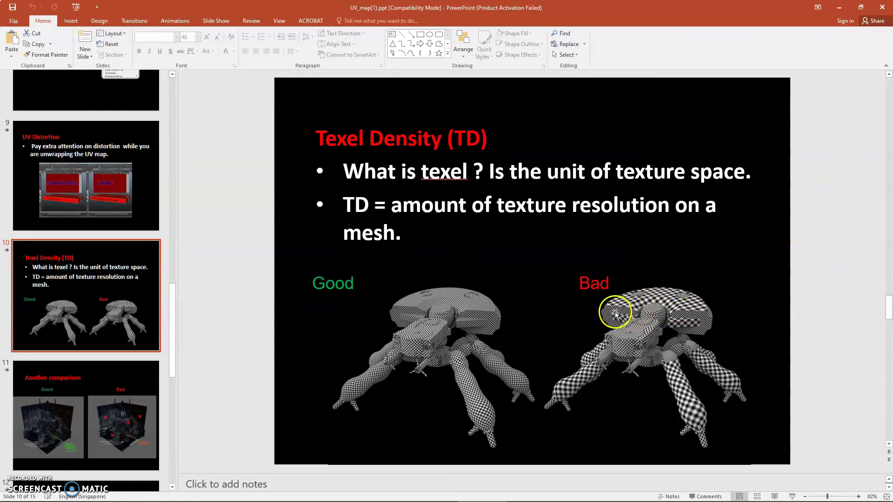
{"action": "left_click_drag", "start_coordinate": [570, 333], "coordinate": [606, 310]}
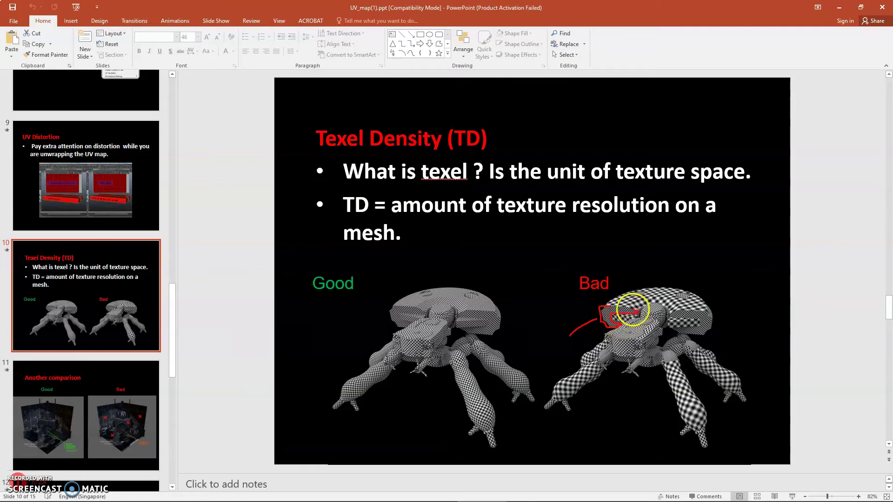
{"action": "left_click_drag", "start_coordinate": [652, 245], "coordinate": [657, 266]}
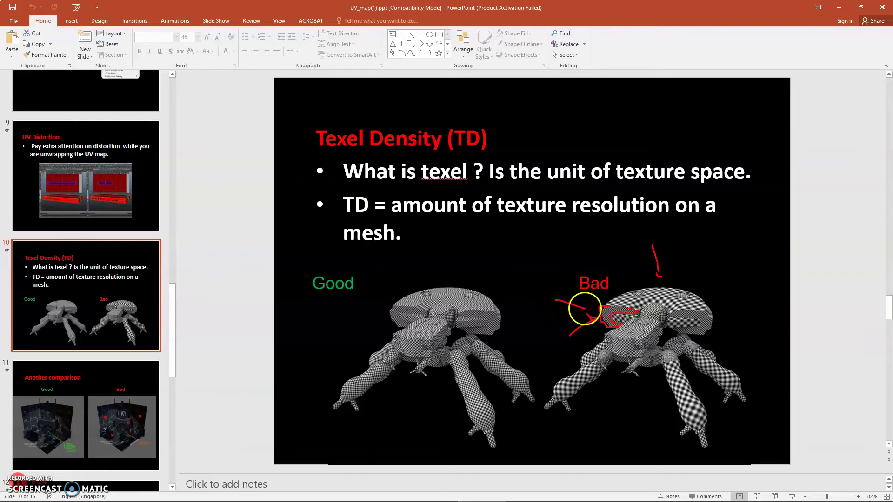
{"action": "key", "text": "Escape"}
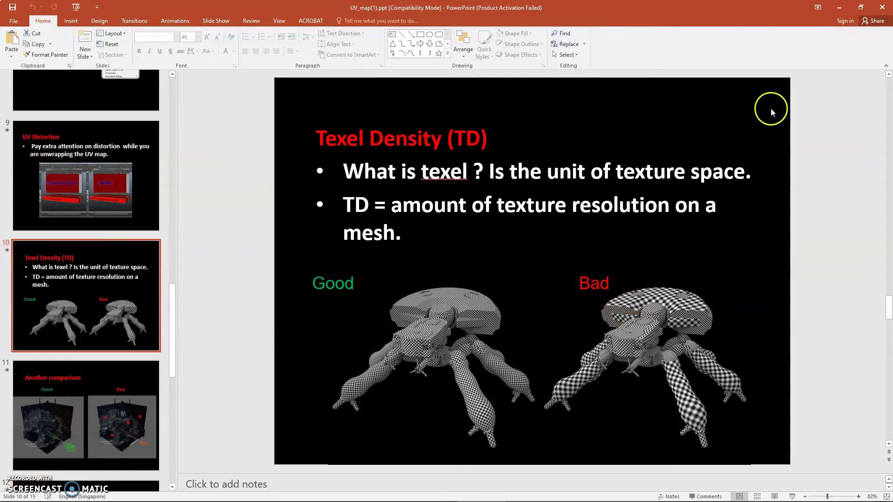
{"action": "left_click", "coordinate": [837, 10]}
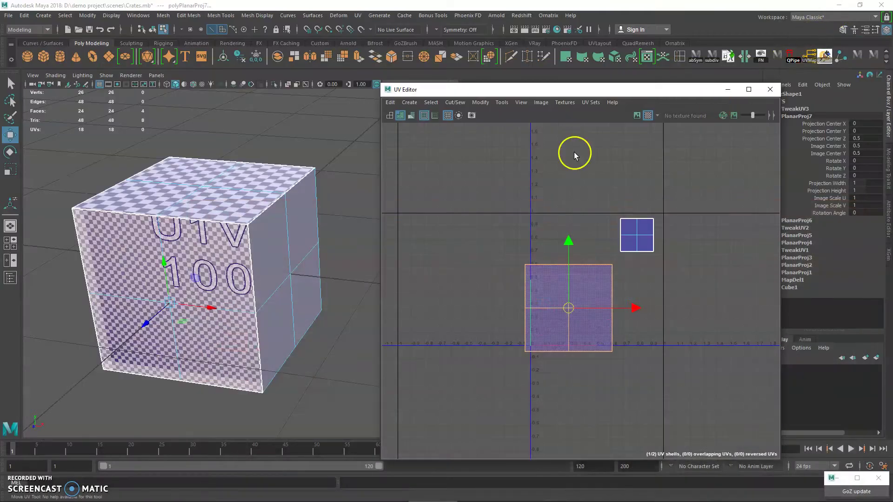
Select the top and front shells alternately in the UV Editor to compare their checker sizes on the cube.
{"action": "middle_click_drag", "start_coordinate": [256, 235], "coordinate": [330, 242], "text": "alt"}
{"action": "left_click_drag", "start_coordinate": [331, 241], "coordinate": [302, 272], "text": "alt"}
{"action": "left_click_drag", "start_coordinate": [592, 193], "coordinate": [689, 256]}
{"action": "left_click_drag", "start_coordinate": [215, 259], "coordinate": [288, 172], "text": "alt"}
{"action": "left_click", "coordinate": [293, 207]}
{"action": "left_click_drag", "start_coordinate": [487, 248], "coordinate": [625, 399], "text": "shift"}
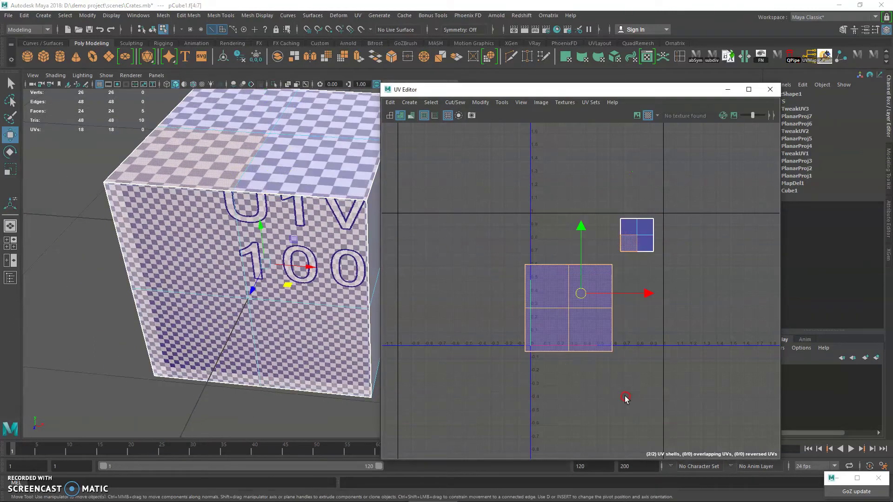
{"action": "key", "text": "q"}
{"action": "left_click_drag", "start_coordinate": [548, 190], "coordinate": [676, 259]}
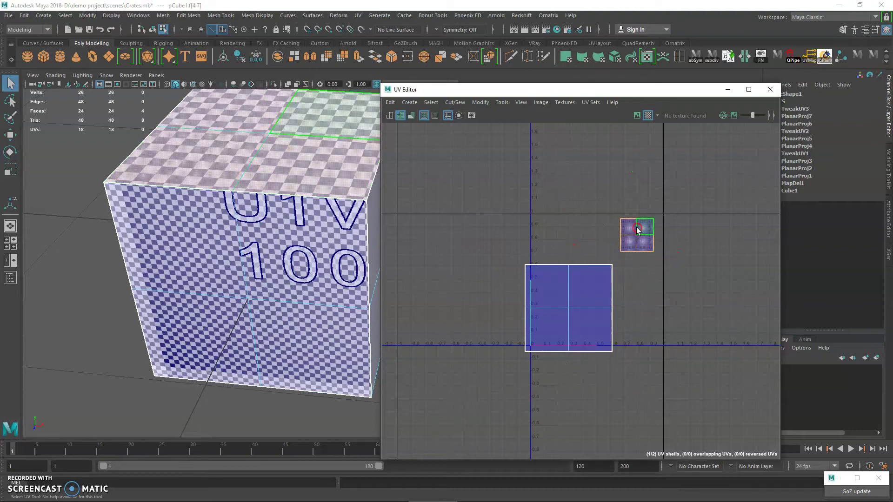
{"action": "middle_click_drag", "start_coordinate": [310, 236], "coordinate": [304, 289], "text": "alt"}
{"action": "left_click_drag", "start_coordinate": [497, 262], "coordinate": [649, 390]}
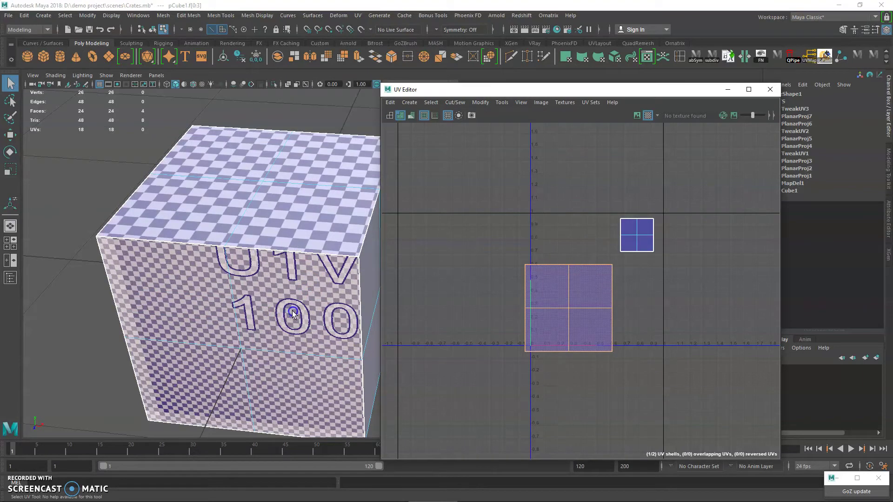
Scale the top side's UV shell down further, and select the front shell to compare their checkers.
{"action": "left_click_drag", "start_coordinate": [599, 207], "coordinate": [698, 259]}
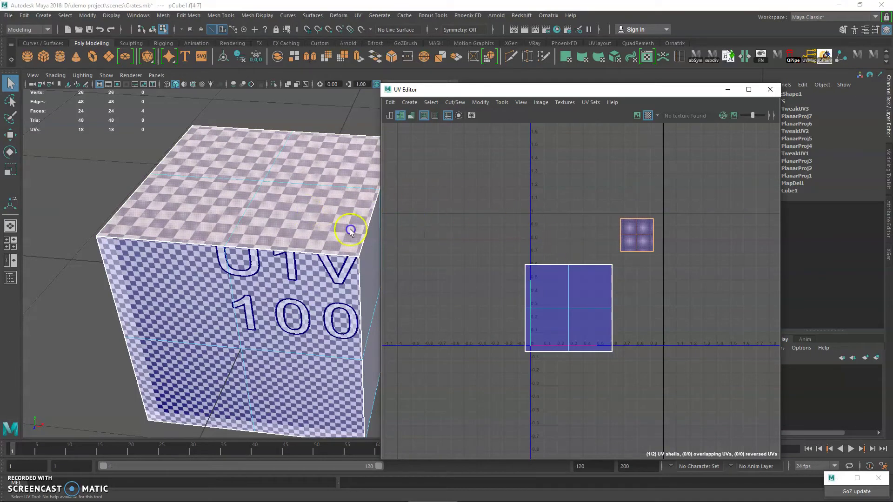
{"action": "key", "text": "r"}
{"action": "left_click_drag", "start_coordinate": [637, 236], "coordinate": [611, 249]}
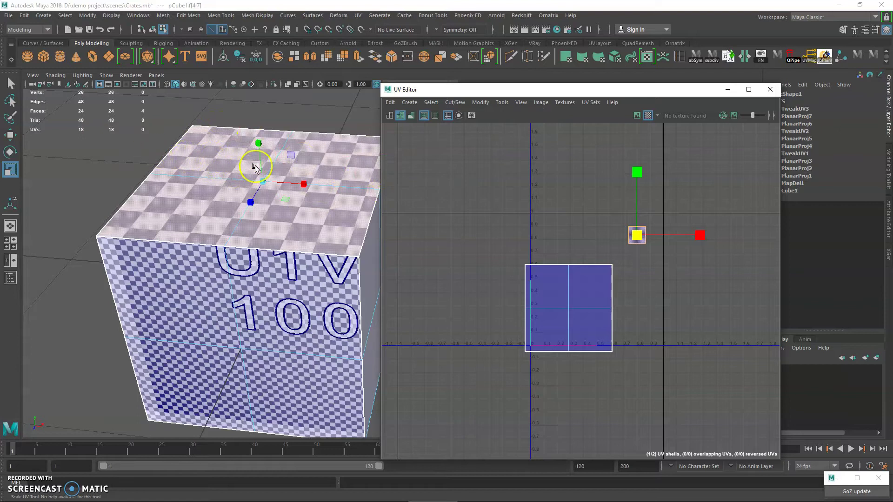
{"action": "left_click_drag", "start_coordinate": [521, 286], "coordinate": [646, 402]}
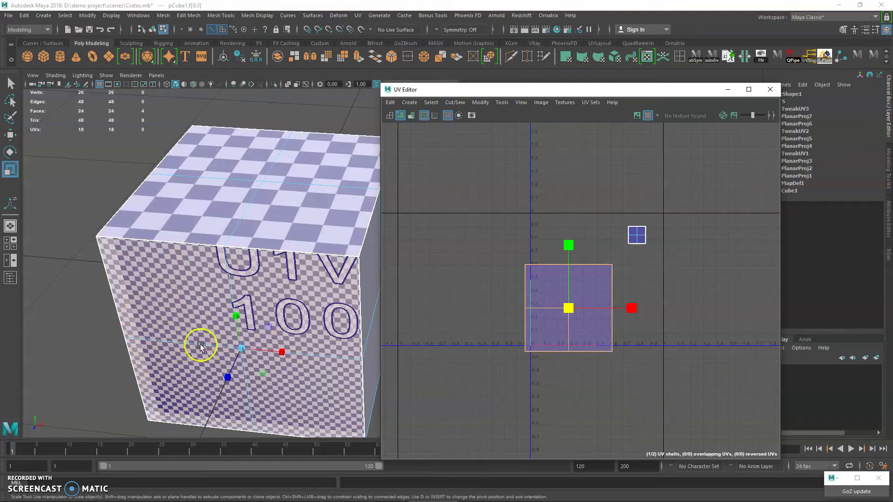
Try scaling the top shell up to the front shell's size and placing it directly above that shell.
{"action": "left_click_drag", "start_coordinate": [610, 210], "coordinate": [670, 244]}
{"action": "left_click_drag", "start_coordinate": [748, 265], "coordinate": [843, 284]}
{"action": "key", "text": "w"}
{"action": "left_click_drag", "start_coordinate": [654, 234], "coordinate": [568, 217]}
{"action": "key", "text": "r"}
{"action": "key", "text": "w"}
{"action": "key", "text": "r"}
{"action": "key", "text": "w"}
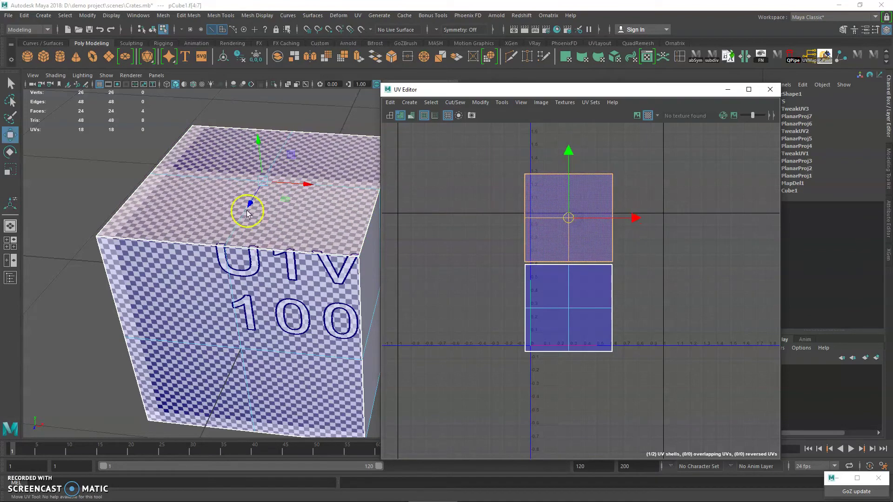
Undo the enlargement and move of the top shell.
{"action": "key", "text": "ctrl+z"}
{"action": "key", "text": "ctrl+z"}
{"action": "key", "text": "ctrl+z"}
{"action": "key", "text": "ctrl+z"}
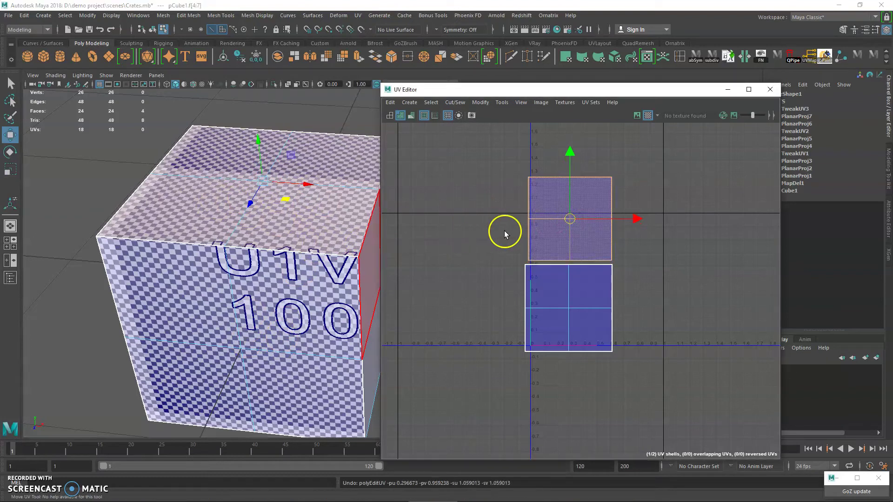
{"action": "key", "text": "ctrl+z"}
Try scaling the front shell down to the top shell's size, place it directly below, and select both shells.
{"action": "left_click_drag", "start_coordinate": [488, 255], "coordinate": [667, 354]}
{"action": "key", "text": "r"}
{"action": "left_click_drag", "start_coordinate": [568, 309], "coordinate": [636, 259]}
{"action": "key", "text": "w"}
{"action": "left_click_drag", "start_coordinate": [612, 222], "coordinate": [658, 273]}
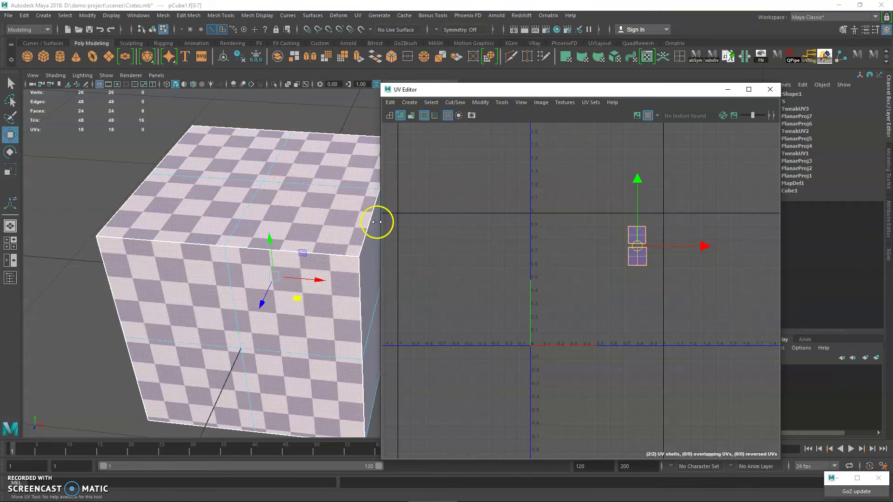
Undo the reduction and move of the front shell.
{"action": "key", "text": "ctrl+z"}
{"action": "key", "text": "ctrl+z"}
{"action": "key", "text": "ctrl+z"}
{"action": "key", "text": "ctrl+z"}
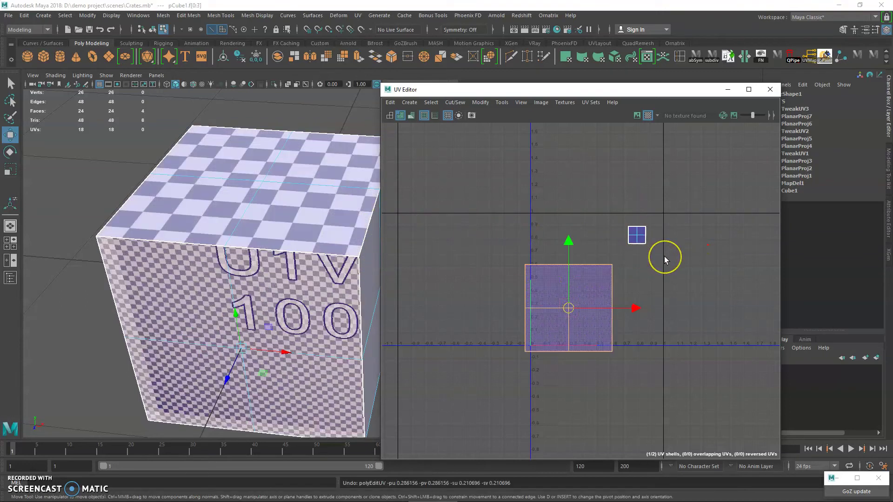
{"action": "key", "text": "ctrl+z"}
Scale the top side's small UV shell up to a medium size and move it above the front shell.
{"action": "left_click", "coordinate": [645, 243]}
{"action": "key", "text": "r"}
{"action": "left_click_drag", "start_coordinate": [637, 234], "coordinate": [598, 221]}
{"action": "key", "text": "w"}
{"action": "key", "text": "q"}
Scale the front shell down to match the top shell, and move both shells over the tile's upper-right edge.
{"action": "left_click_drag", "start_coordinate": [502, 265], "coordinate": [662, 400]}
{"action": "key", "text": "r"}
{"action": "left_click_drag", "start_coordinate": [567, 307], "coordinate": [596, 289]}
{"action": "key", "text": "w"}
{"action": "left_click_drag", "start_coordinate": [524, 169], "coordinate": [721, 392]}
{"action": "left_click_drag", "start_coordinate": [588, 256], "coordinate": [672, 217]}
Switch the UV shells to wireframe display and select the four unmapped faces on the cube's right side.
{"action": "left_click_drag", "start_coordinate": [223, 263], "coordinate": [263, 253], "text": "alt"}
{"action": "key", "text": "q"}
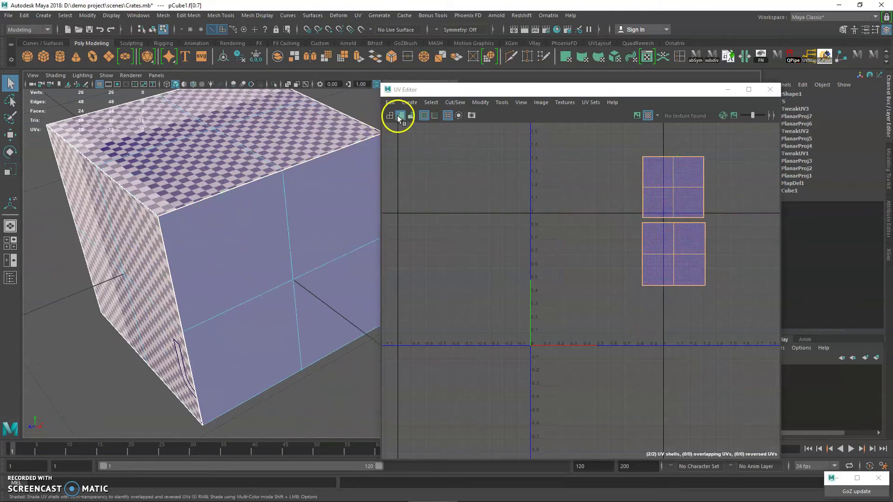
{"action": "left_click", "coordinate": [390, 118]}
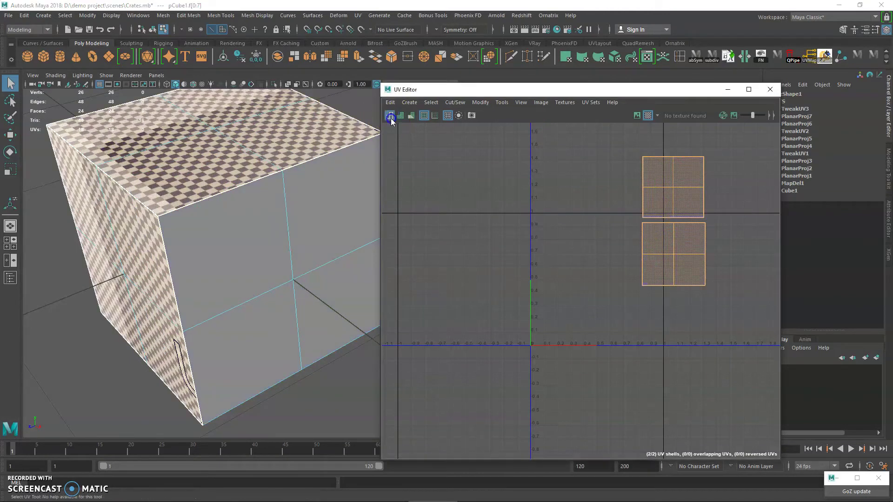
{"action": "left_click", "coordinate": [249, 218]}
{"action": "left_click", "coordinate": [312, 196], "text": "shift"}
{"action": "left_click", "coordinate": [338, 285], "text": "shift"}
{"action": "left_click", "coordinate": [239, 334], "text": "shift"}
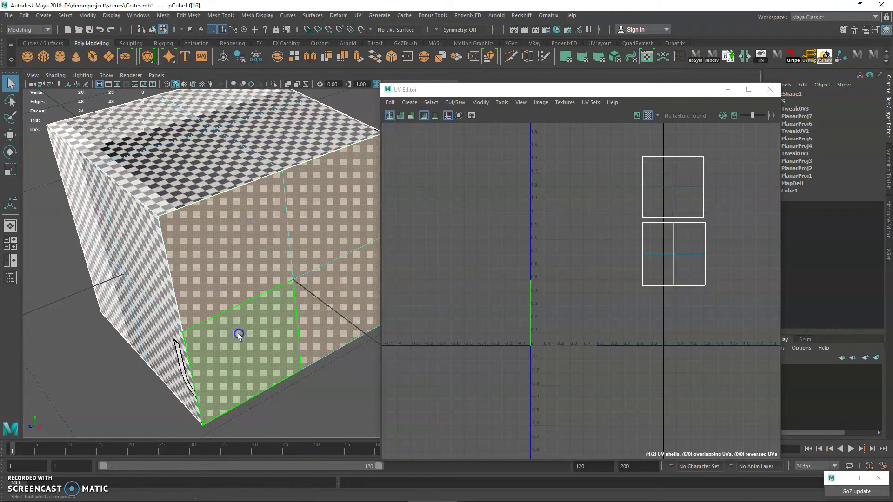
Open the planar mapping options for the selected right-side faces and arrange the open windows away from the cube.
{"action": "right_click_drag", "start_coordinate": [254, 294], "coordinate": [85, 267], "text": "alt"}
{"action": "key", "text": "4"}
{"action": "left_click_drag", "start_coordinate": [195, 255], "coordinate": [219, 193], "text": "alt"}
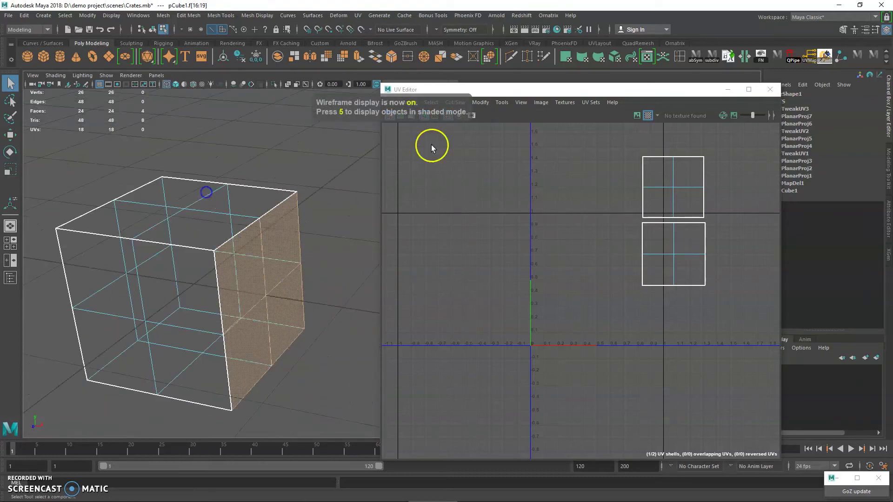
{"action": "left_click_drag", "start_coordinate": [667, 96], "coordinate": [565, 158]}
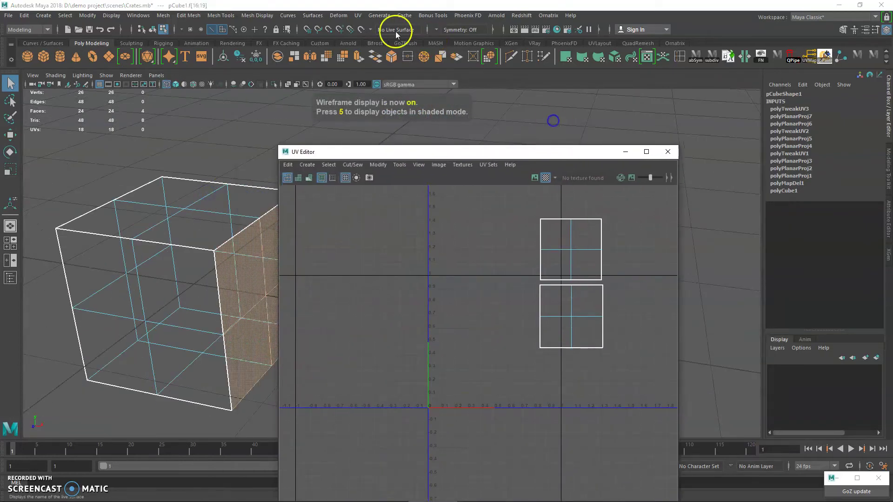
{"action": "left_click", "coordinate": [358, 15]}
{"action": "left_click", "coordinate": [456, 126]}
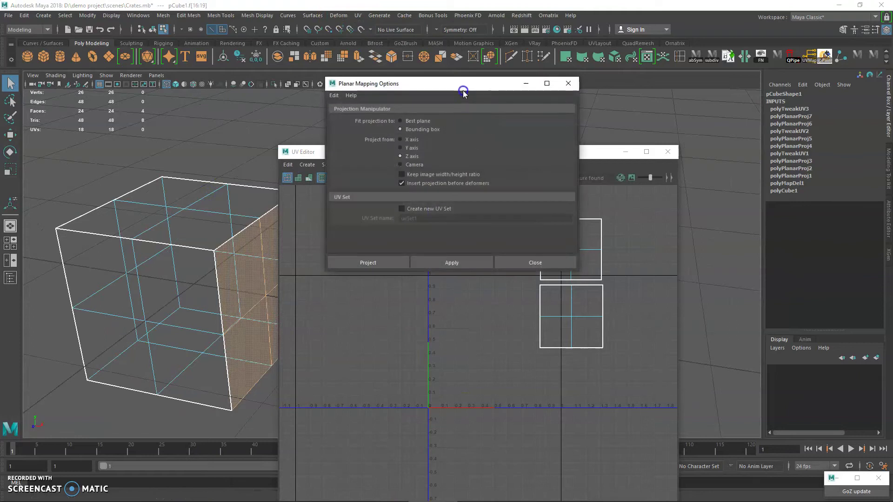
{"action": "left_click_drag", "start_coordinate": [462, 90], "coordinate": [757, 84]}
Try planar-projecting the cube's right-side faces from the Y axis and from the Z axis.
{"action": "left_click_drag", "start_coordinate": [257, 168], "coordinate": [186, 191], "text": "alt"}
{"action": "key", "text": "6"}
{"action": "left_click", "coordinate": [266, 201]}
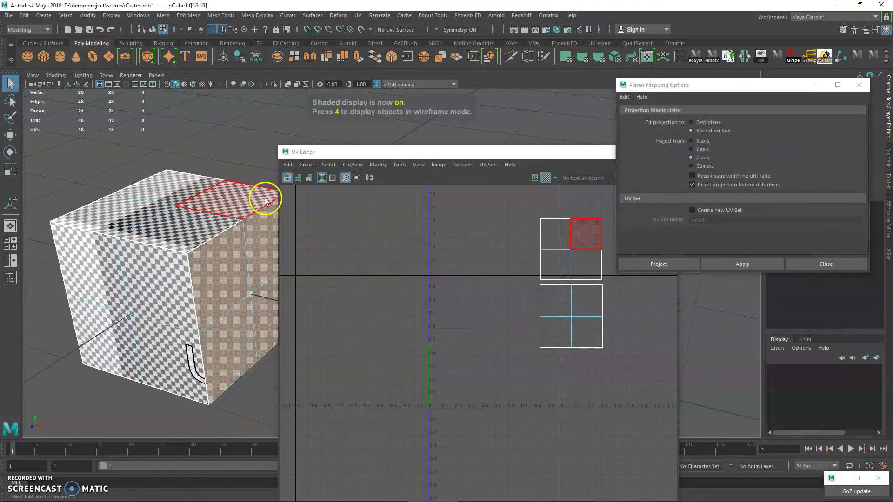
{"action": "left_click", "coordinate": [604, 140]}
{"action": "left_click", "coordinate": [705, 141]}
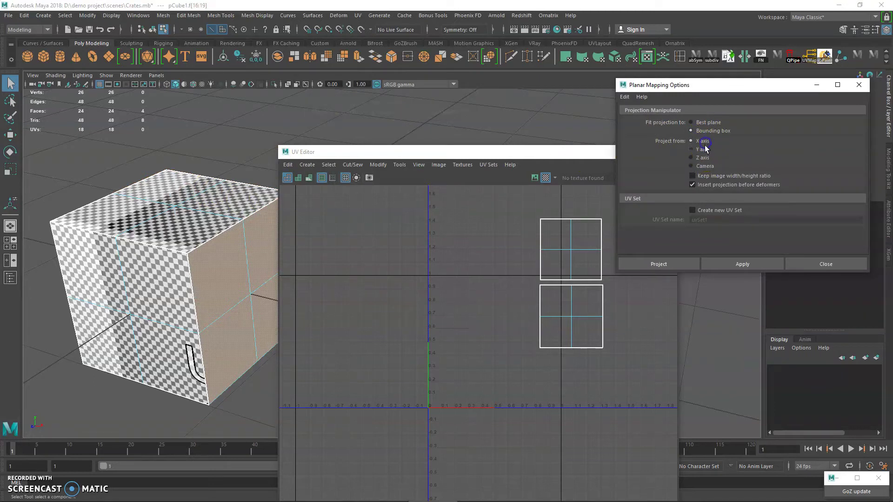
{"action": "left_click", "coordinate": [743, 261]}
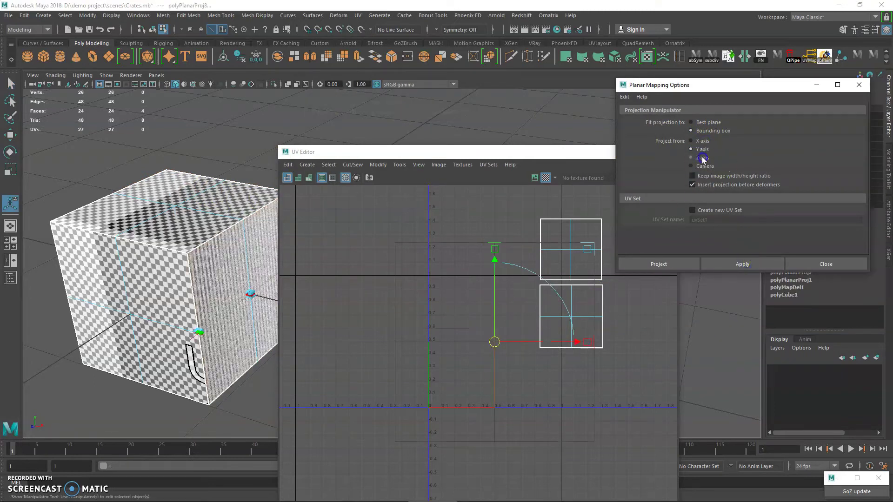
{"action": "left_click", "coordinate": [756, 268]}
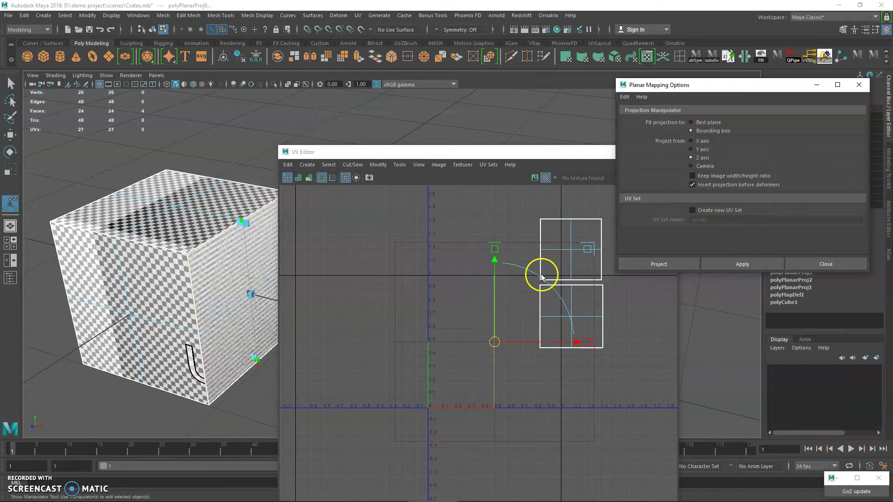
Planar-project the cube's right-side faces from the X axis, fitted to the bounding box.
{"action": "left_click_drag", "start_coordinate": [493, 155], "coordinate": [564, 150]}
{"action": "left_click_drag", "start_coordinate": [333, 247], "coordinate": [331, 252], "text": "alt"}
{"action": "middle_click_drag", "start_coordinate": [330, 252], "coordinate": [362, 214], "text": "alt"}
{"action": "scroll", "coordinate": [360, 220], "scroll_direction": "up", "scroll_amount": 1}
{"action": "middle_click_drag", "start_coordinate": [312, 236], "coordinate": [284, 256], "text": "alt"}
{"action": "scroll", "coordinate": [257, 267], "scroll_direction": "up", "scroll_amount": 1}
{"action": "left_click", "coordinate": [723, 126]}
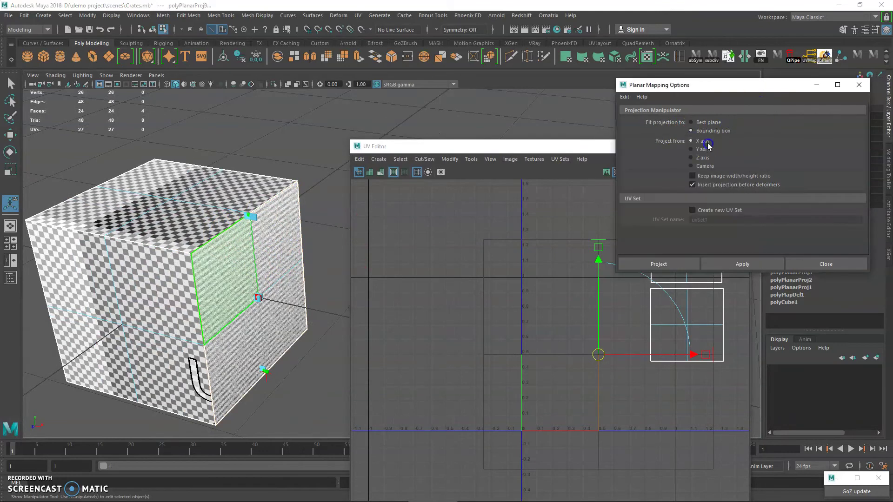
{"action": "left_click", "coordinate": [736, 264]}
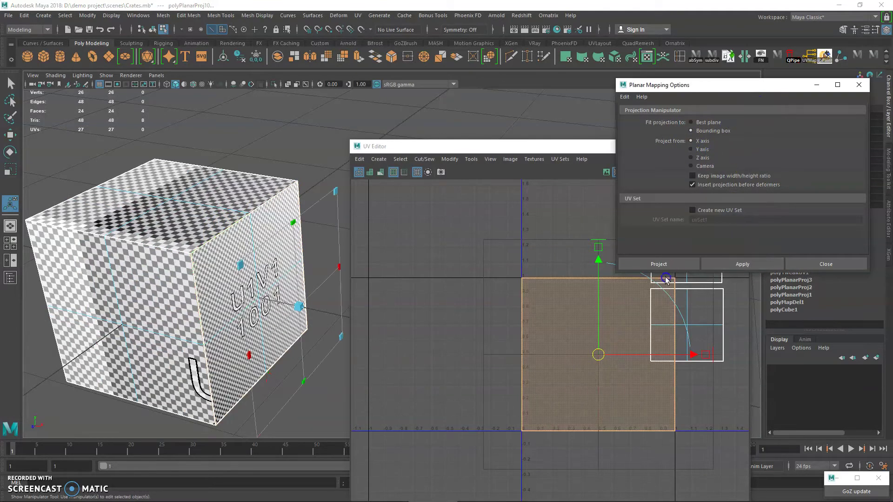
Inspect the X-axis projection on the cube's right side, moving the UV Editor clear of the model.
{"action": "middle_click_drag", "start_coordinate": [445, 242], "coordinate": [424, 241], "text": "alt"}
{"action": "left_click", "coordinate": [733, 88]}
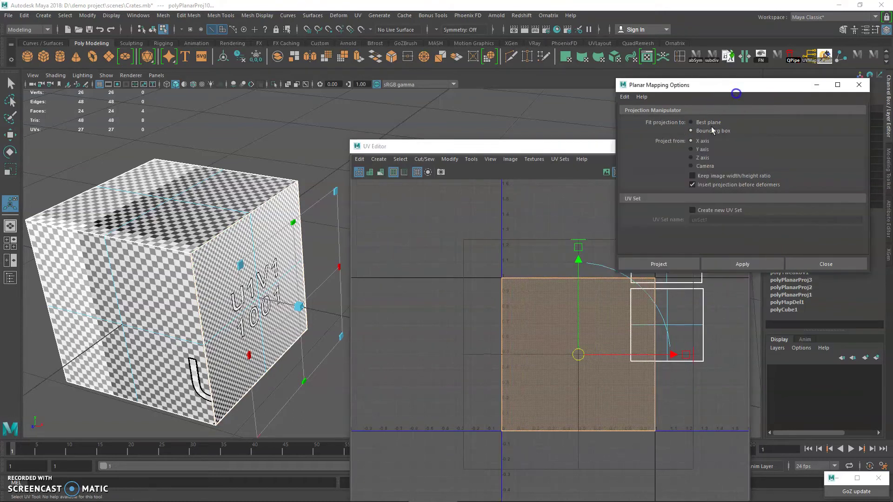
{"action": "left_click_drag", "start_coordinate": [315, 219], "coordinate": [186, 195], "text": "alt"}
{"action": "middle_click_drag", "start_coordinate": [186, 196], "coordinate": [175, 194], "text": "alt"}
{"action": "left_click_drag", "start_coordinate": [175, 195], "coordinate": [195, 202], "text": "alt"}
{"action": "middle_click_drag", "start_coordinate": [195, 202], "coordinate": [245, 197], "text": "alt"}
{"action": "right_click_drag", "start_coordinate": [245, 197], "coordinate": [261, 220], "text": "alt"}
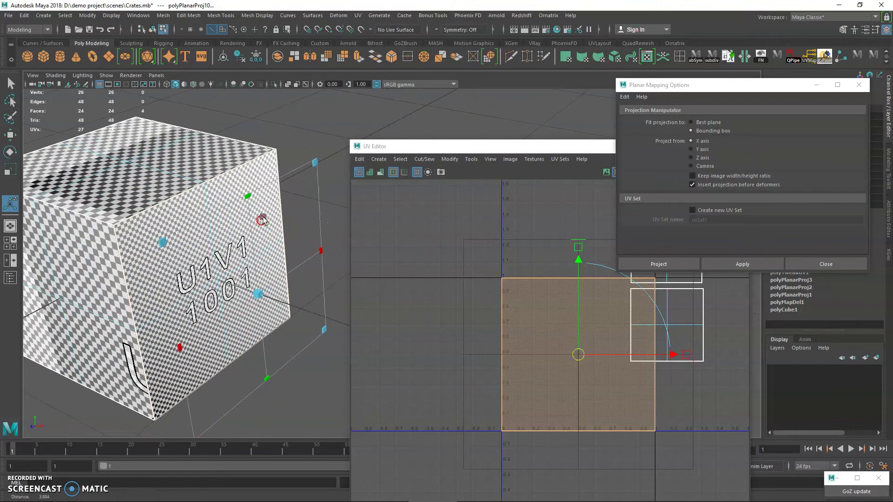
{"action": "left_click", "coordinate": [405, 146]}
{"action": "left_click_drag", "start_coordinate": [404, 147], "coordinate": [442, 170]}
Planar-project the right-side faces from the camera at an angled view of the cube.
{"action": "left_click_drag", "start_coordinate": [325, 215], "coordinate": [238, 274], "text": "alt"}
{"action": "left_click_drag", "start_coordinate": [288, 211], "coordinate": [265, 216], "text": "alt"}
{"action": "middle_click_drag", "start_coordinate": [265, 216], "coordinate": [281, 210], "text": "alt"}
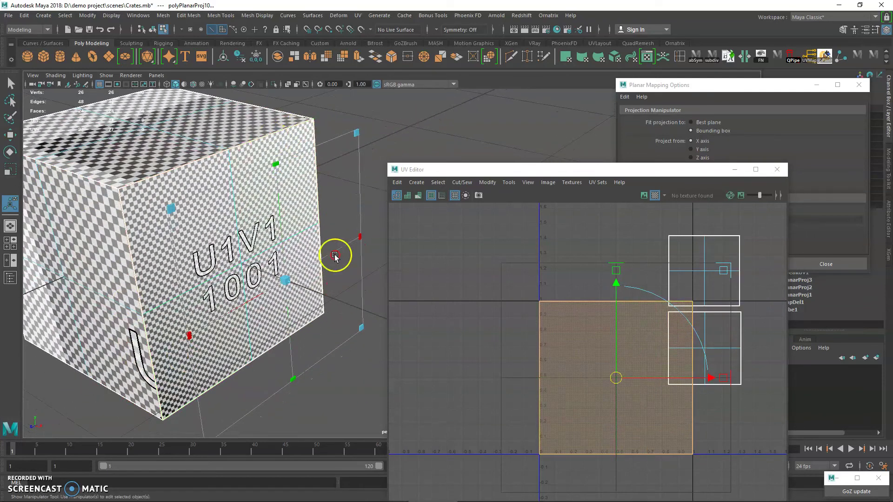
{"action": "left_click", "coordinate": [702, 78]}
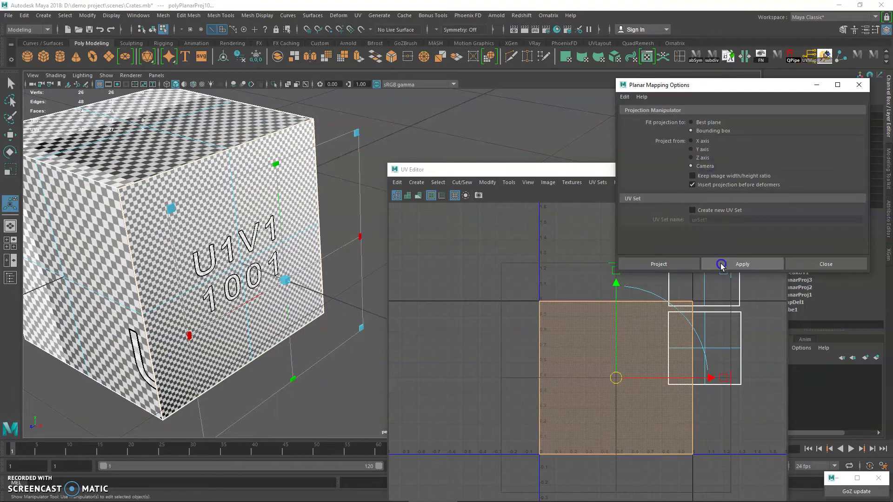
{"action": "left_click", "coordinate": [721, 263]}
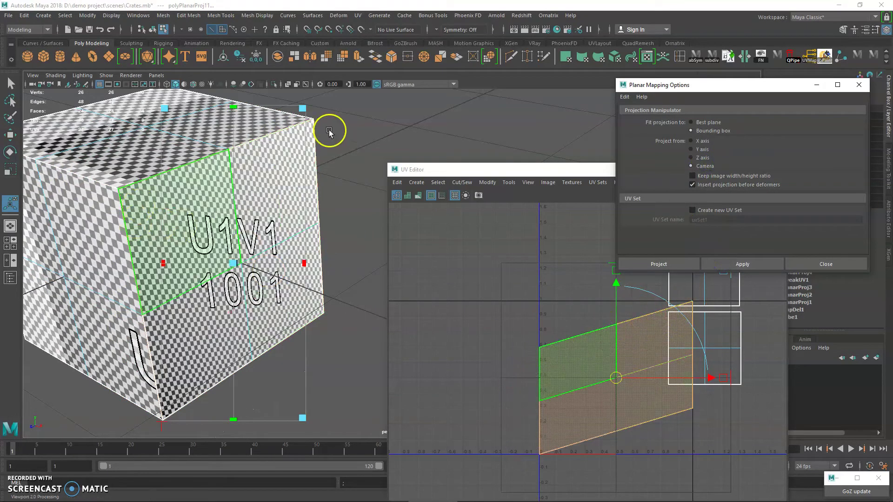
Repeat the camera projection of the same faces from a view below the cube.
{"action": "left_click_drag", "start_coordinate": [341, 175], "coordinate": [235, 178], "text": "alt"}
{"action": "middle_click_drag", "start_coordinate": [288, 260], "coordinate": [217, 219], "text": "alt"}
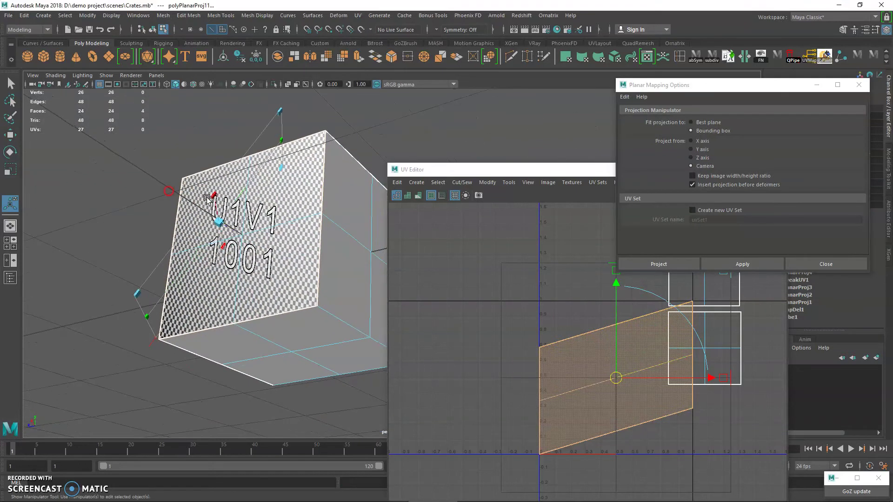
{"action": "left_click_drag", "start_coordinate": [217, 219], "coordinate": [196, 212], "text": "alt"}
{"action": "left_click", "coordinate": [725, 262]}
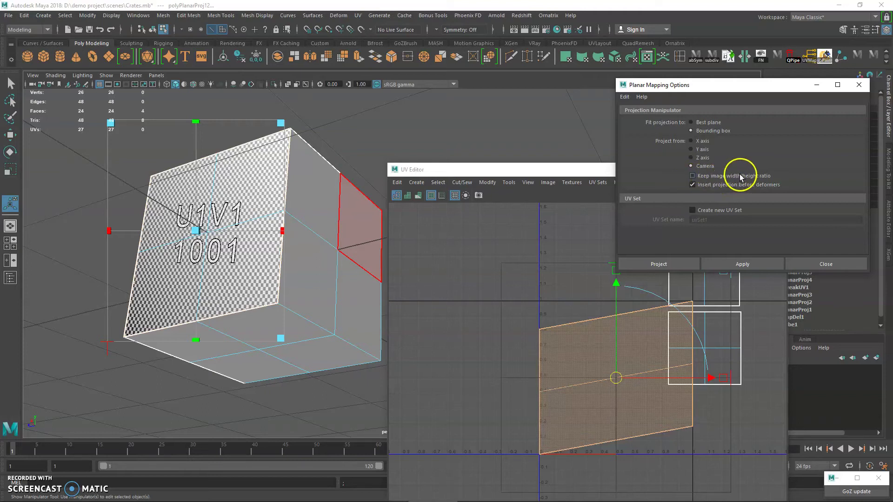
Compare the camera projection with Keep image width/height ratio enabled and disabled.
{"action": "left_click", "coordinate": [736, 261]}
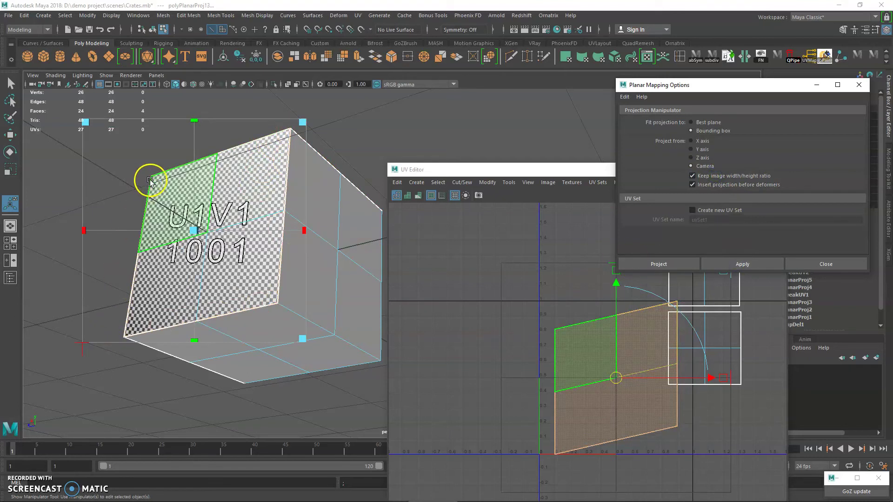
{"action": "left_click", "coordinate": [719, 171]}
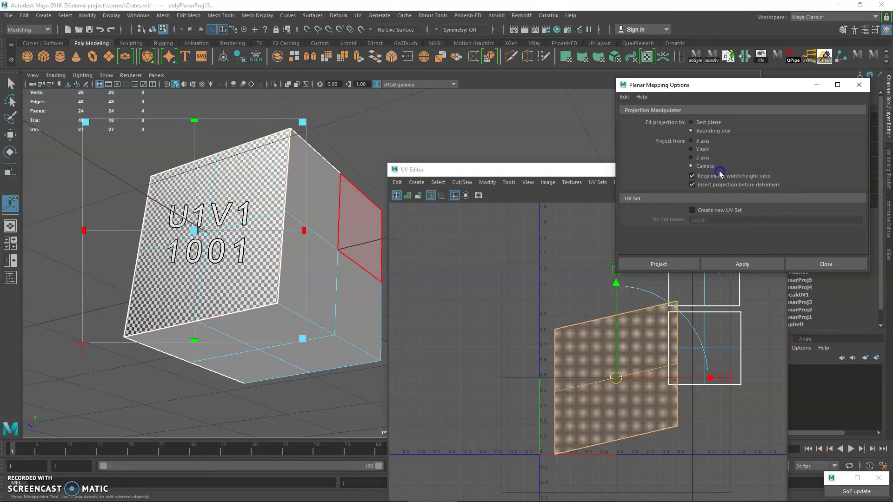
{"action": "left_click", "coordinate": [742, 263]}
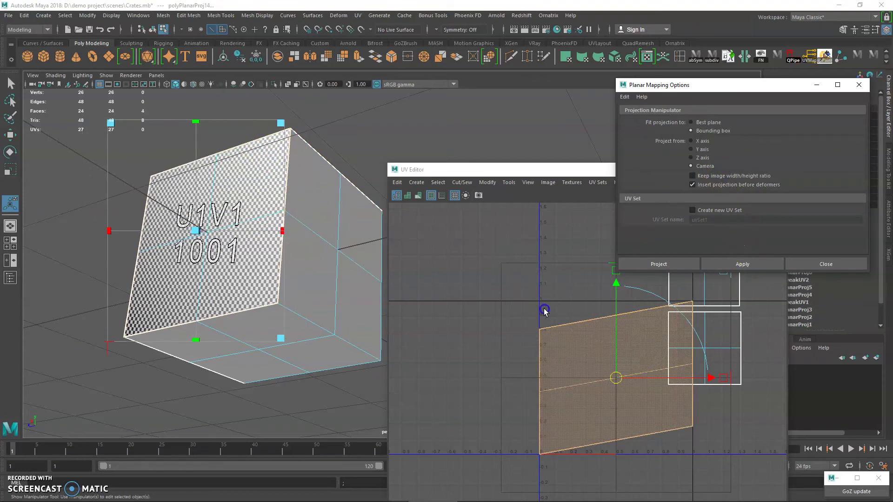
Enable Keep image width/height ratio and reapply the camera projection to the right-side faces.
{"action": "left_click", "coordinate": [456, 262]}
{"action": "left_click_drag", "start_coordinate": [504, 316], "coordinate": [635, 424]}
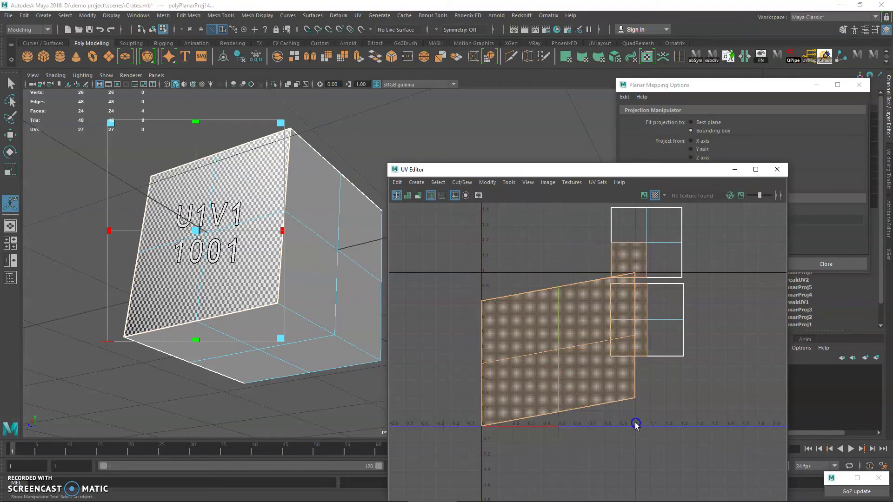
{"action": "left_click", "coordinate": [784, 131]}
{"action": "left_click", "coordinate": [736, 261]}
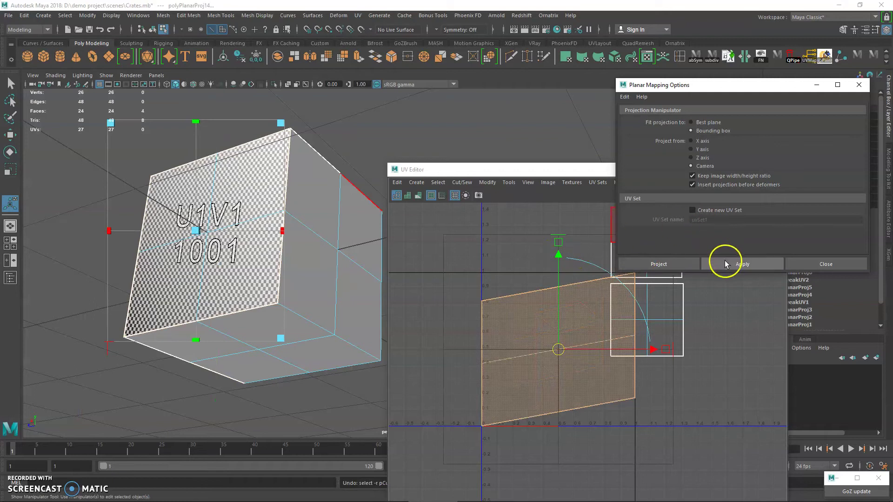
{"action": "left_click", "coordinate": [726, 264]}
Narrow the projected shell horizontally to about half its width, and replace it by reapplying the ratio-preserving camera projection.
{"action": "key", "text": "r"}
{"action": "left_click_drag", "start_coordinate": [619, 348], "coordinate": [592, 345]}
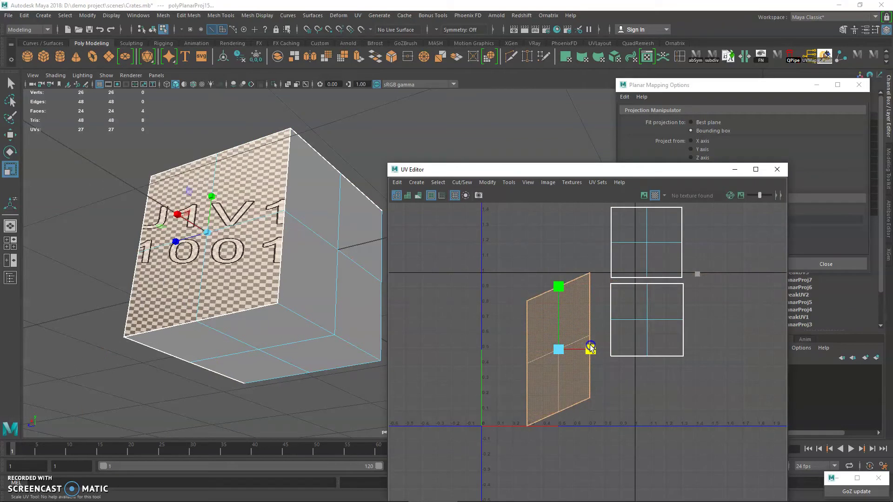
{"action": "left_click", "coordinate": [779, 145]}
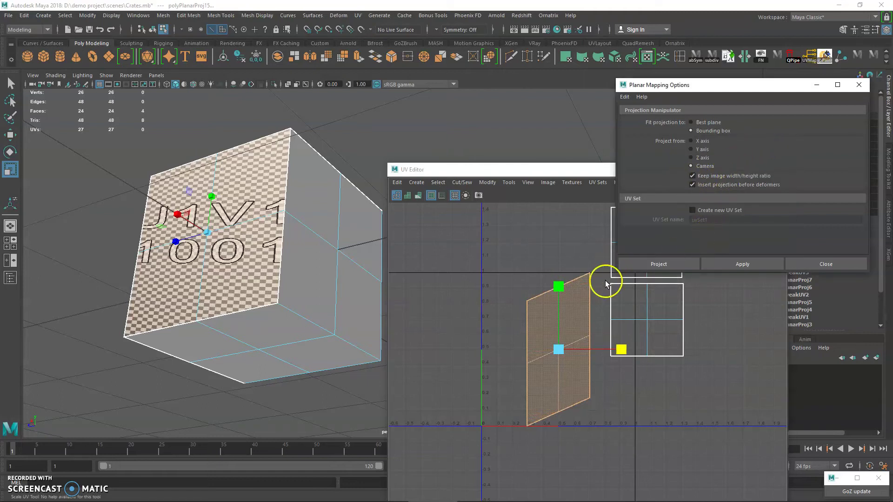
{"action": "left_click", "coordinate": [749, 263]}
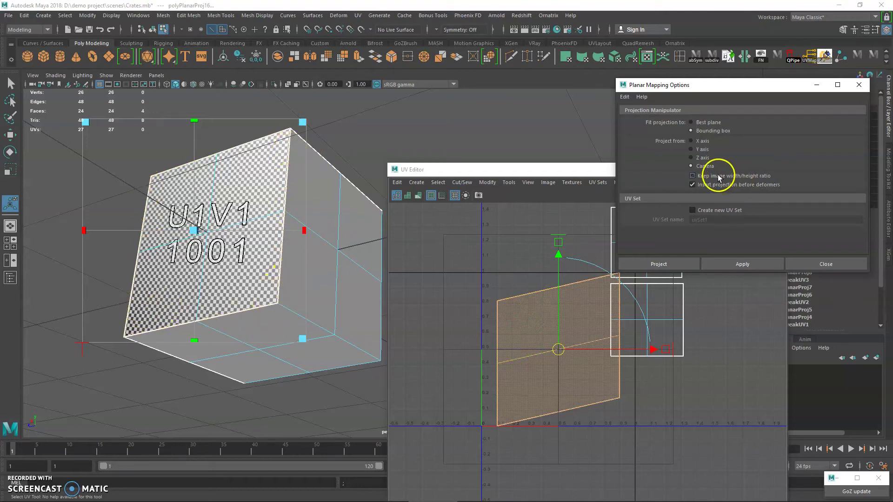
Planar-project the right-side faces from the X axis with Keep image width/height ratio enabled.
{"action": "left_click_drag", "start_coordinate": [365, 253], "coordinate": [306, 316], "text": "alt"}
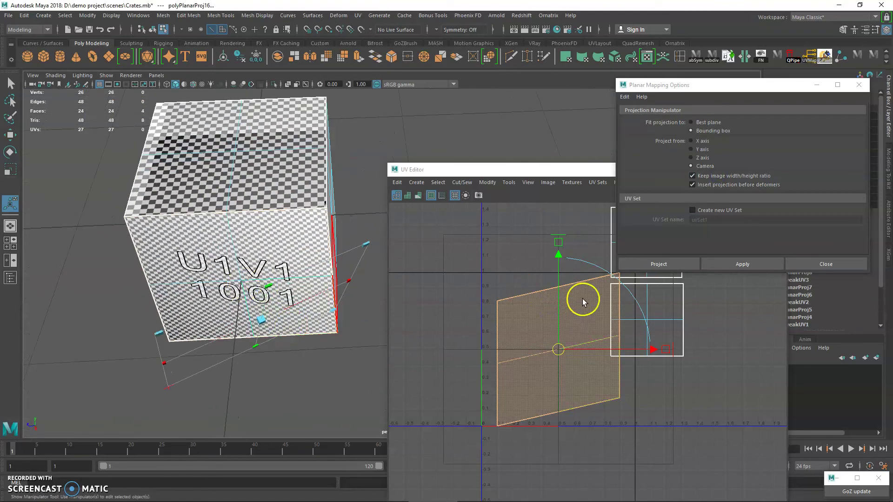
{"action": "middle_click_drag", "start_coordinate": [549, 304], "coordinate": [514, 269], "text": "alt"}
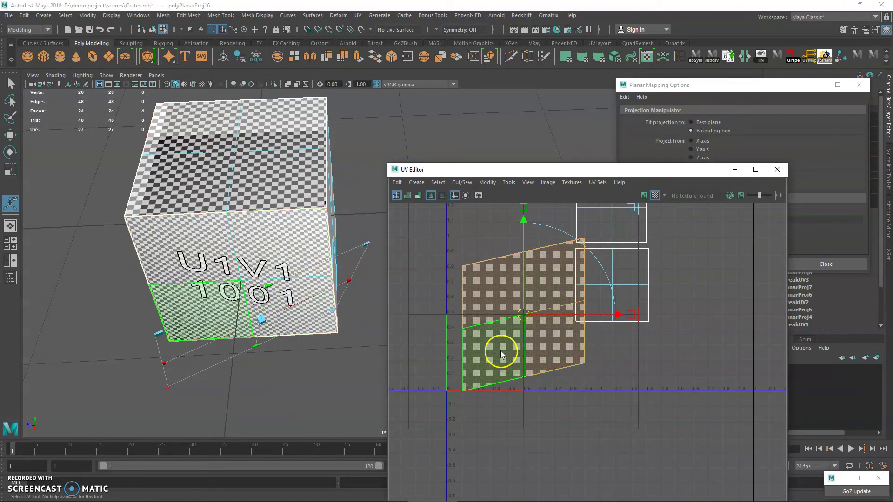
{"action": "left_click", "coordinate": [790, 100]}
{"action": "left_click", "coordinate": [702, 149]}
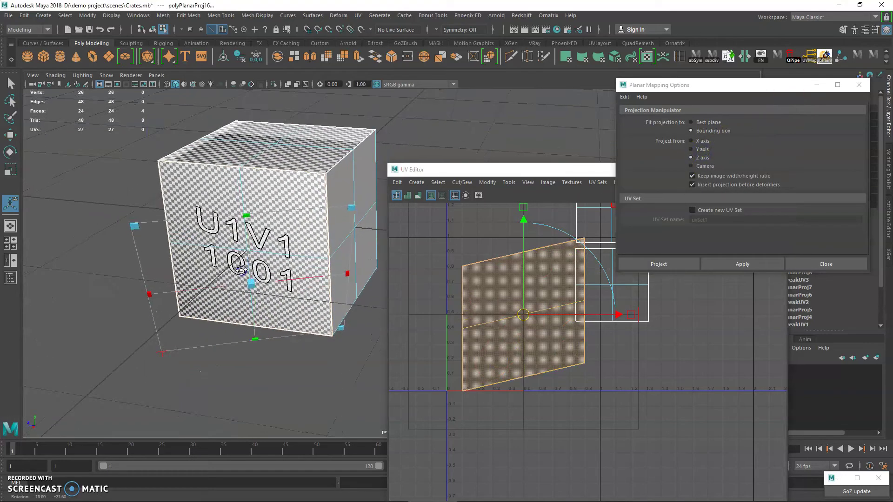
{"action": "left_click", "coordinate": [741, 263]}
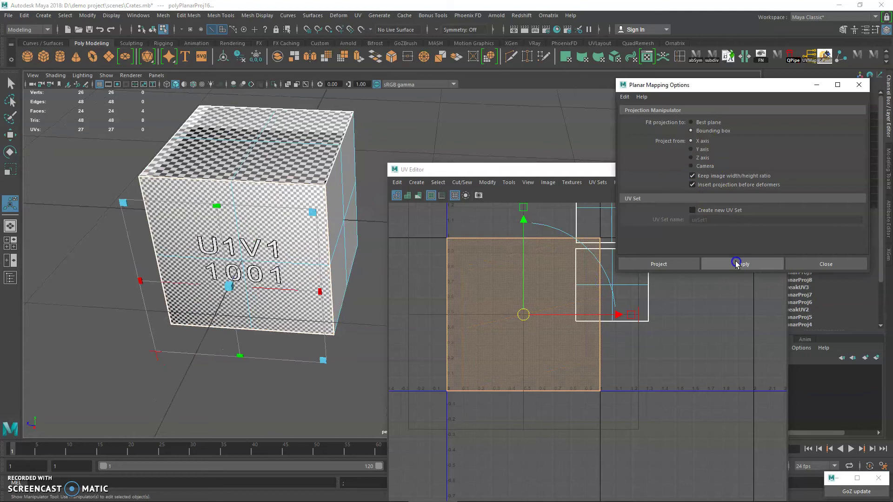
Scale the right side's UV shell down to the front shell's size and place it directly right of that shell.
{"action": "left_click", "coordinate": [592, 319]}
{"action": "key", "text": "r"}
{"action": "left_click_drag", "start_coordinate": [530, 350], "coordinate": [673, 325]}
{"action": "key", "text": "w"}
{"action": "key", "text": "r"}
{"action": "left_click_drag", "start_coordinate": [673, 325], "coordinate": [680, 322]}
{"action": "key", "text": "w"}
{"action": "key", "text": "r"}
Select the four unmapped faces on the cube's left side and planar-project them from the X axis, keeping the image ratio.
{"action": "left_click_drag", "start_coordinate": [209, 283], "coordinate": [270, 260], "text": "alt"}
{"action": "middle_click_drag", "start_coordinate": [271, 260], "coordinate": [176, 211], "text": "alt"}
{"action": "left_click_drag", "start_coordinate": [177, 210], "coordinate": [249, 225], "text": "alt"}
{"action": "middle_click_drag", "start_coordinate": [249, 225], "coordinate": [189, 219], "text": "alt"}
{"action": "key", "text": "q"}
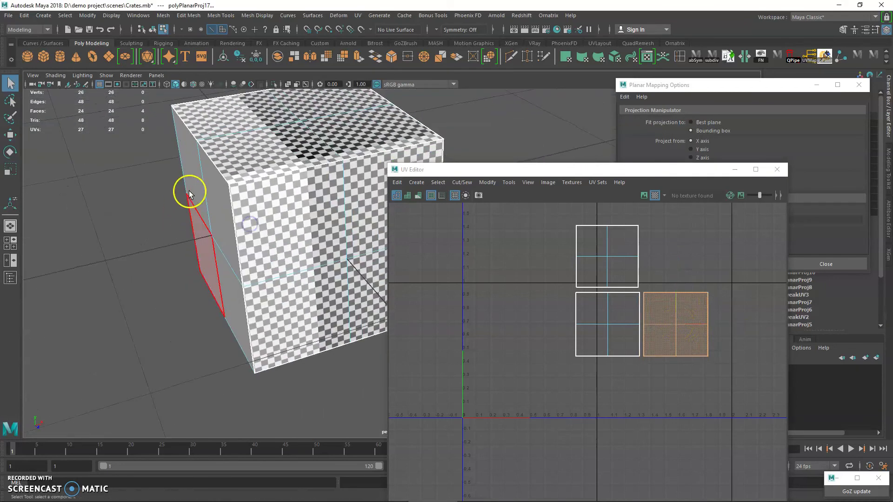
{"action": "left_click", "coordinate": [190, 188]}
{"action": "left_click", "coordinate": [215, 198], "text": "shift"}
{"action": "left_click", "coordinate": [220, 270], "text": "shift"}
{"action": "left_click", "coordinate": [208, 267], "text": "shift"}
{"action": "middle_click_drag", "start_coordinate": [279, 234], "coordinate": [208, 246], "text": "alt"}
{"action": "left_click", "coordinate": [710, 94]}
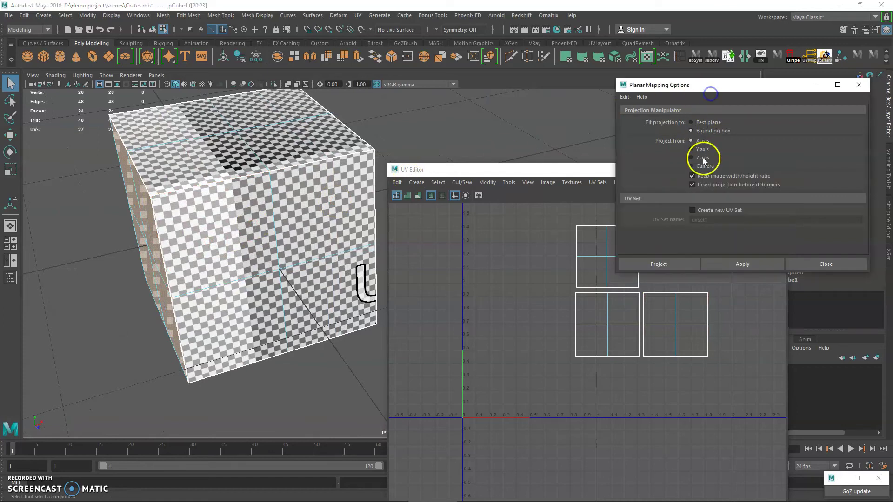
{"action": "left_click", "coordinate": [727, 264]}
Scale the left side's UV shell down to the front shell's size and line it up directly left of that shell.
{"action": "key", "text": "r"}
{"action": "left_click_drag", "start_coordinate": [532, 347], "coordinate": [501, 356]}
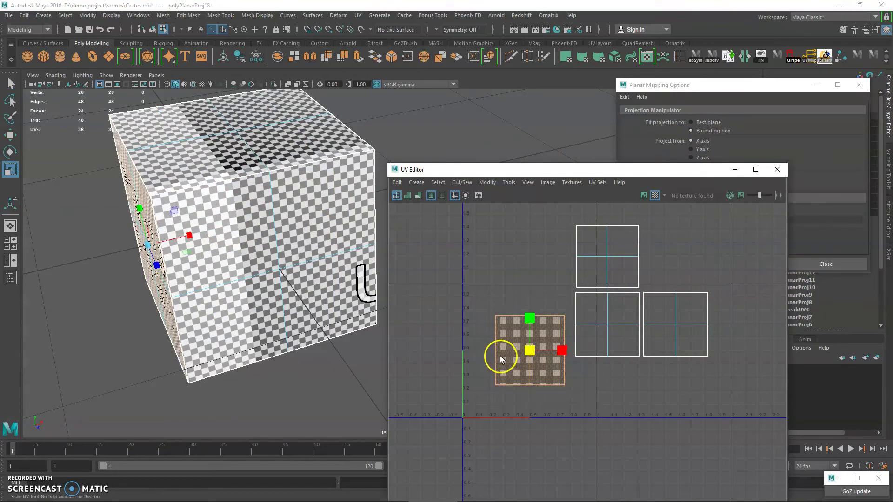
{"action": "key", "text": "w"}
{"action": "middle_click_drag", "start_coordinate": [228, 242], "coordinate": [230, 258], "text": "alt"}
{"action": "right_click_drag", "start_coordinate": [230, 258], "coordinate": [196, 243], "text": "alt"}
{"action": "left_click_drag", "start_coordinate": [206, 222], "coordinate": [227, 213], "text": "alt"}
{"action": "left_click", "coordinate": [802, 208]}
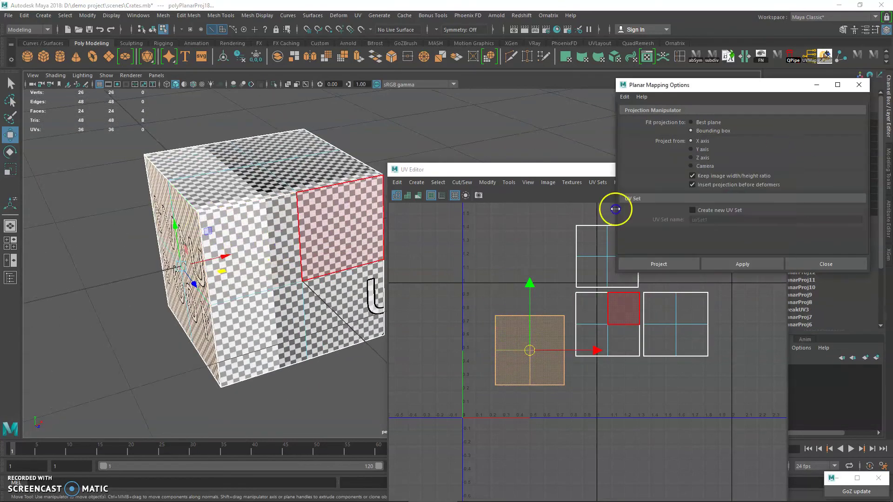
{"action": "left_click_drag", "start_coordinate": [531, 348], "coordinate": [537, 322]}
{"action": "key", "text": "r"}
{"action": "left_click_drag", "start_coordinate": [537, 323], "coordinate": [530, 325]}
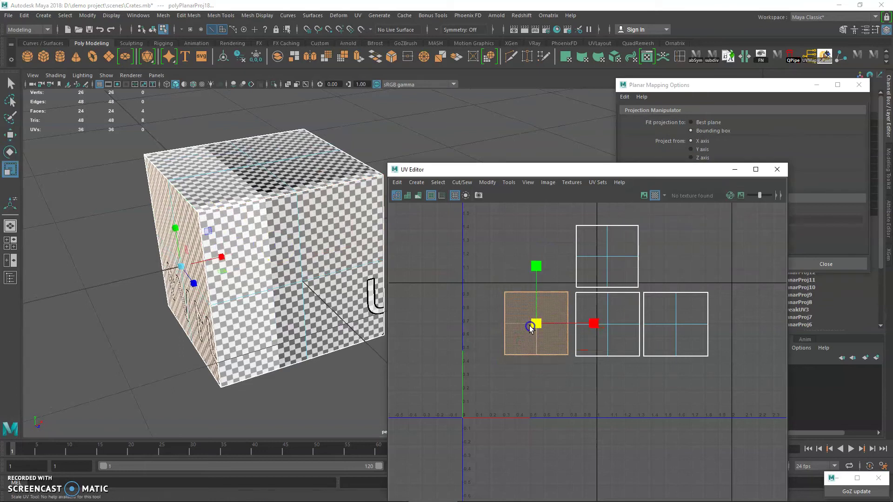
{"action": "key", "text": "w"}
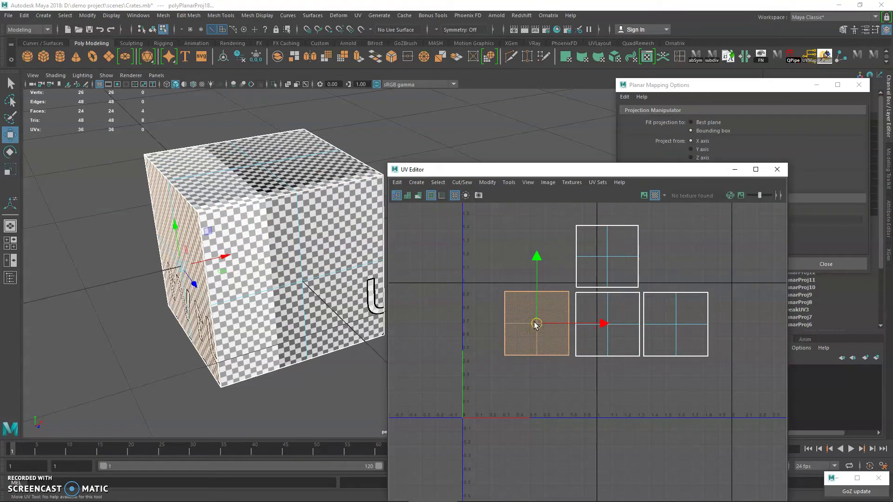
Turn on shaded display of the UV shells to check which way each one faces.
{"action": "left_click", "coordinate": [407, 196]}
{"action": "left_click", "coordinate": [592, 243]}
{"action": "left_click", "coordinate": [546, 233]}
{"action": "left_click_drag", "start_coordinate": [573, 376], "coordinate": [571, 366]}
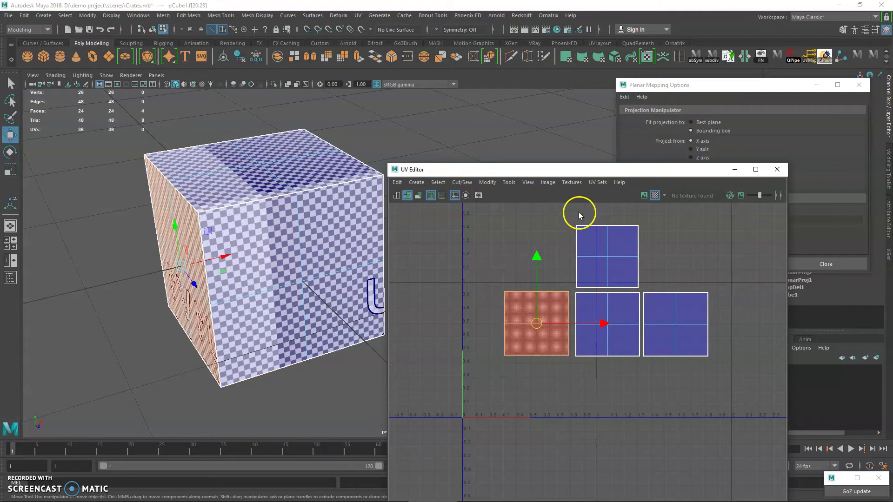
Highlight the top, front and right shells to compare their facing with the left side's shell.
{"action": "left_click_drag", "start_coordinate": [575, 214], "coordinate": [763, 398]}
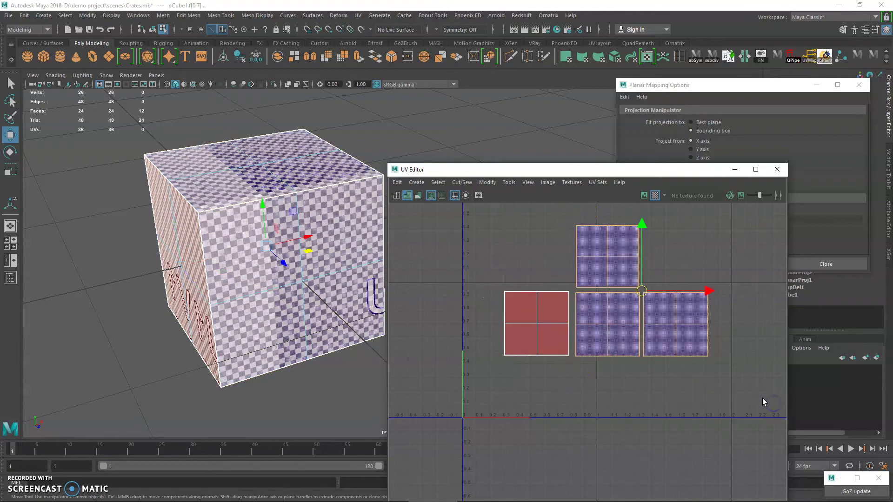
{"action": "left_click", "coordinate": [715, 283]}
{"action": "left_click_drag", "start_coordinate": [733, 222], "coordinate": [573, 366]}
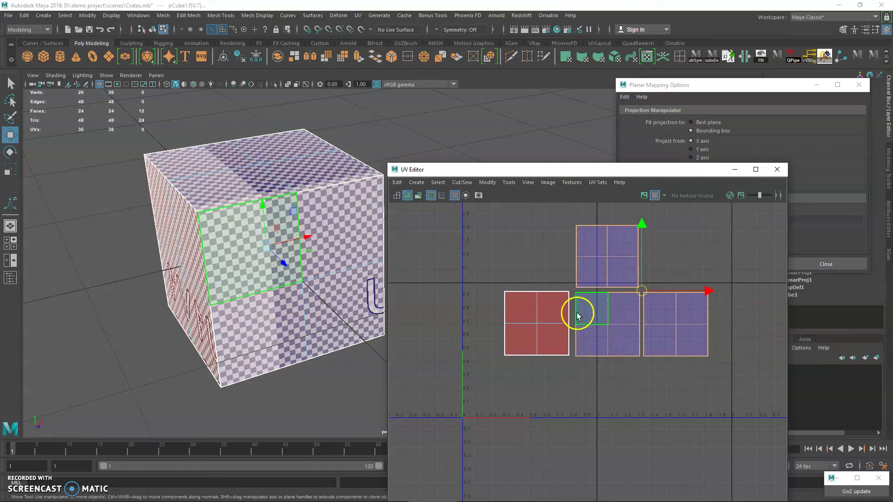
{"action": "scroll", "coordinate": [552, 292], "scroll_direction": "up", "scroll_amount": 3}
Try flipping the left side's UV shell, then undo the flip.
{"action": "left_click_drag", "start_coordinate": [439, 259], "coordinate": [579, 390]}
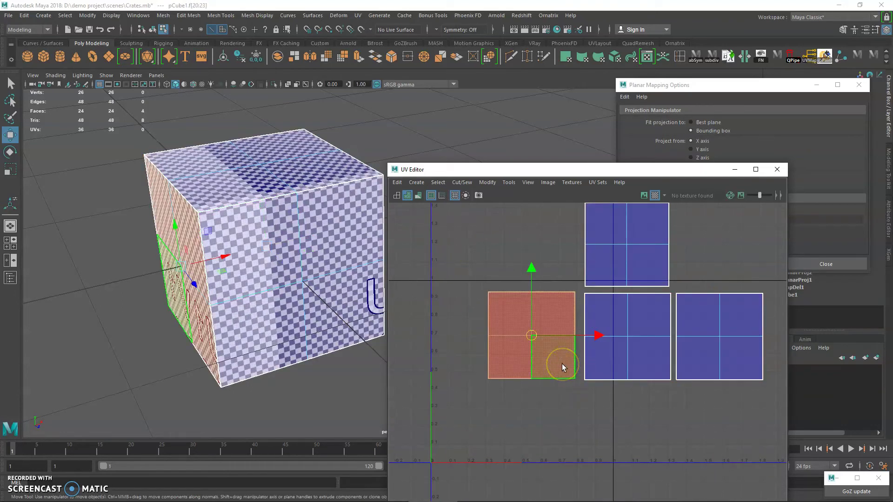
{"action": "left_click", "coordinate": [489, 183]}
{"action": "left_click", "coordinate": [492, 175]}
{"action": "left_click_drag", "start_coordinate": [473, 261], "coordinate": [575, 398]}
{"action": "left_click", "coordinate": [488, 182]}
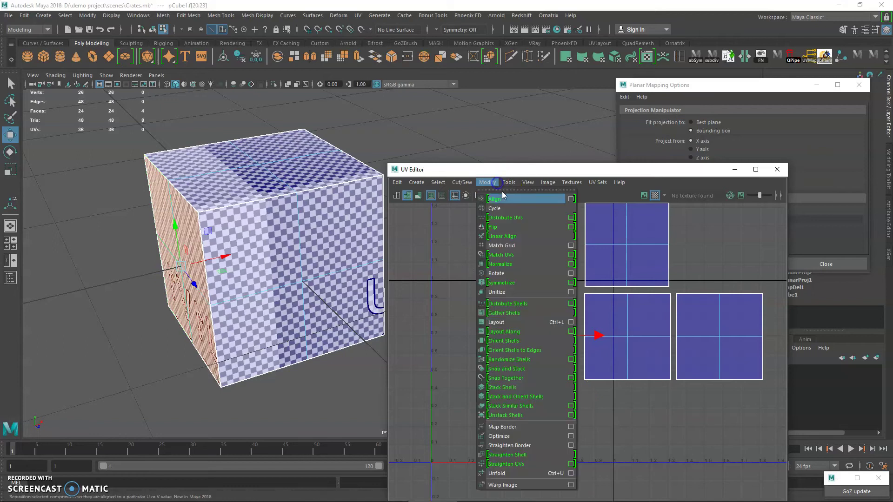
{"action": "left_click", "coordinate": [517, 229]}
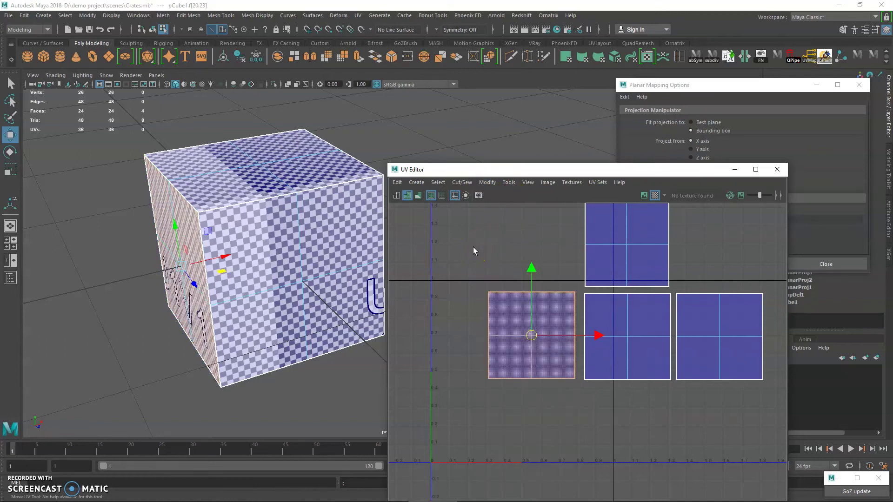
{"action": "key", "text": "ctrl+z"}
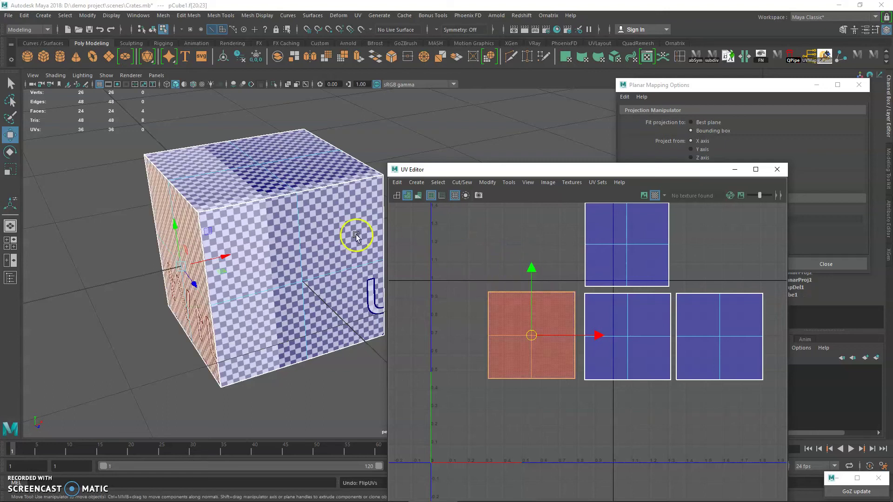
Examine the cube's left side alongside its UV shell to see how the texture lettering is oriented.
{"action": "key", "text": "q"}
{"action": "right_click", "coordinate": [291, 207]}
{"action": "right_click_drag", "start_coordinate": [290, 207], "coordinate": [349, 194]}
{"action": "left_click", "coordinate": [373, 134]}
{"action": "middle_click_drag", "start_coordinate": [316, 161], "coordinate": [369, 119], "text": "alt"}
{"action": "scroll", "coordinate": [344, 170], "scroll_direction": "down", "scroll_amount": 2}
{"action": "left_click", "coordinate": [344, 172]}
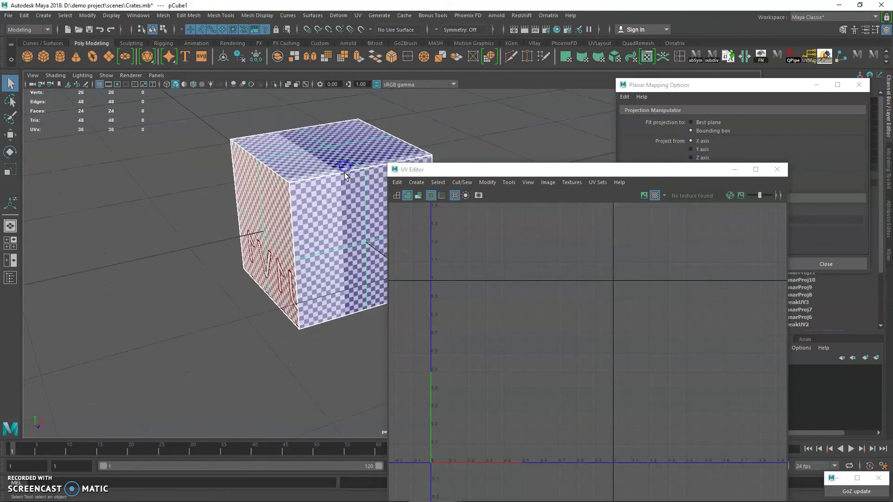
{"action": "middle_click_drag", "start_coordinate": [344, 172], "coordinate": [311, 189], "text": "alt"}
{"action": "right_click_drag", "start_coordinate": [518, 312], "coordinate": [484, 291]}
{"action": "left_click_drag", "start_coordinate": [462, 275], "coordinate": [579, 405]}
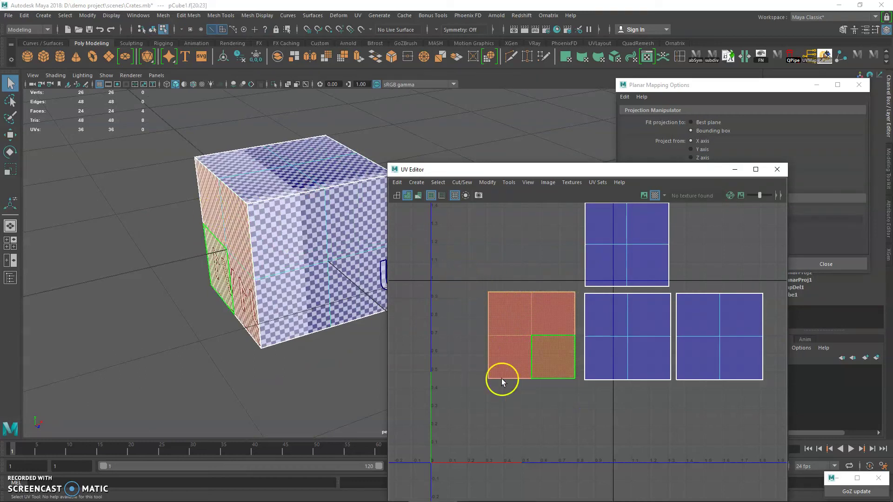
{"action": "middle_click_drag", "start_coordinate": [286, 251], "coordinate": [307, 250], "text": "alt"}
{"action": "right_click_drag", "start_coordinate": [307, 250], "coordinate": [341, 254], "text": "alt"}
{"action": "right_click_drag", "start_coordinate": [323, 221], "coordinate": [356, 200]}
Try re-projecting the left side's faces from the X axis, then undo the projection.
{"action": "right_click_drag", "start_coordinate": [561, 297], "coordinate": [561, 323]}
{"action": "left_click_drag", "start_coordinate": [470, 280], "coordinate": [578, 399]}
{"action": "left_click", "coordinate": [796, 114]}
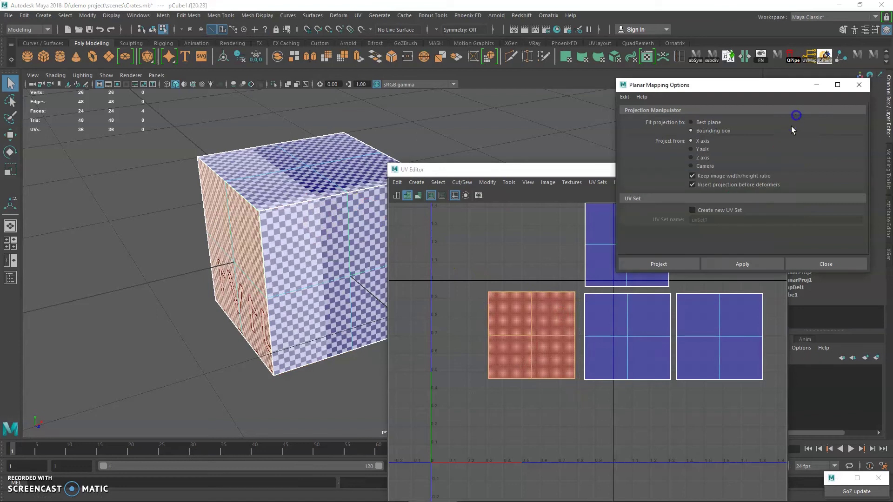
{"action": "left_click", "coordinate": [742, 264]}
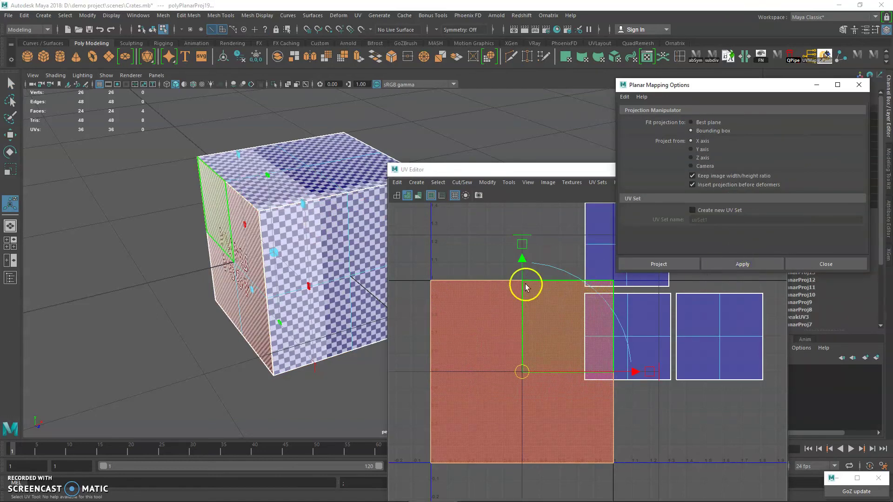
{"action": "left_click", "coordinate": [528, 282]}
{"action": "key", "text": "ctrl+z"}
Flip the left side's UV shell so it faces the same way as the other three.
{"action": "left_click", "coordinate": [486, 183]}
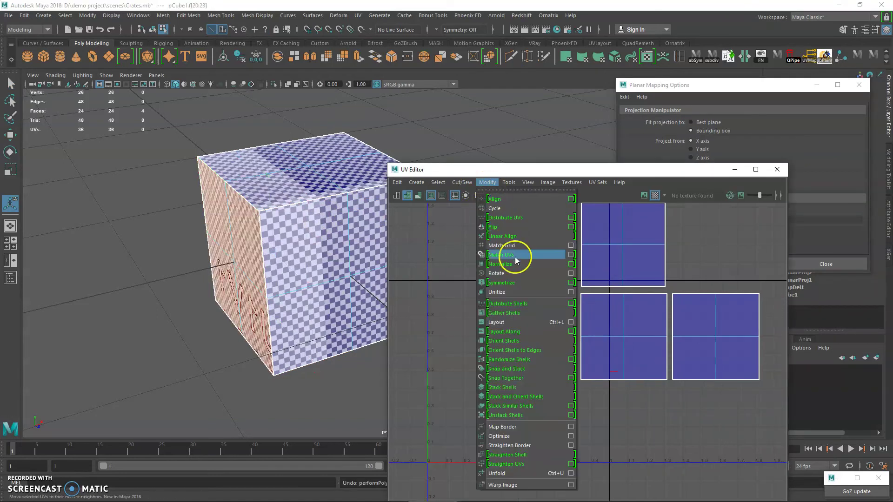
{"action": "left_click", "coordinate": [521, 229]}
{"action": "middle_click_drag", "start_coordinate": [565, 266], "coordinate": [581, 267], "text": "alt"}
{"action": "key", "text": "q"}
{"action": "middle_click_drag", "start_coordinate": [505, 269], "coordinate": [500, 284], "text": "alt"}
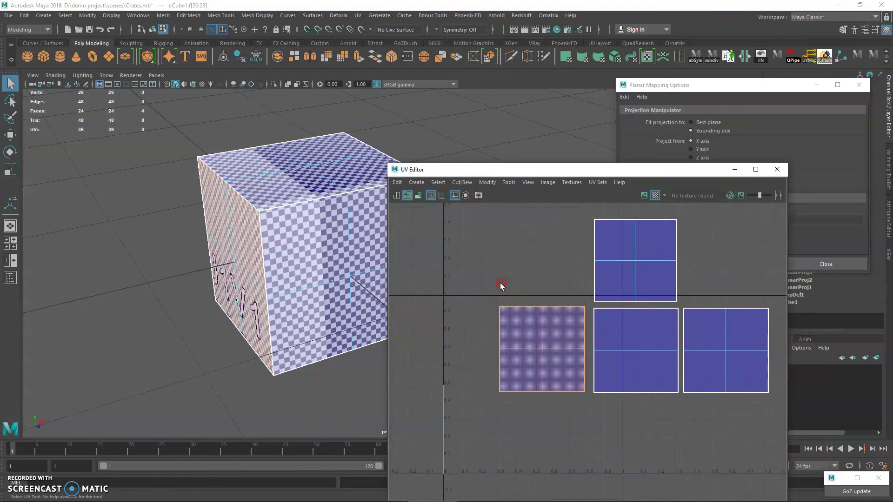
Check the checker texture on the cube's sides against the four UV shells.
{"action": "middle_click_drag", "start_coordinate": [284, 235], "coordinate": [239, 239], "text": "alt"}
{"action": "scroll", "coordinate": [240, 238], "scroll_direction": "down", "scroll_amount": 1}
{"action": "right_click_drag", "start_coordinate": [267, 199], "coordinate": [307, 180]}
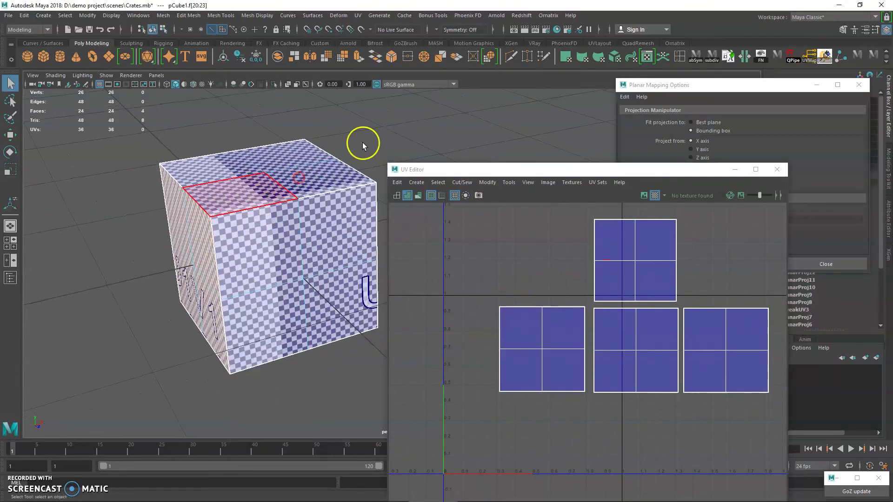
{"action": "left_click", "coordinate": [363, 144]}
{"action": "left_click_drag", "start_coordinate": [402, 230], "coordinate": [693, 382]}
Select the cube and turn on the display of its face normals.
{"action": "left_click", "coordinate": [311, 238]}
{"action": "mouse_move", "coordinate": [236, 254]}
{"action": "left_mouse_down", "text": "alt"}
{"action": "mouse_move", "coordinate": [247, 259]}
{"action": "mouse_move", "coordinate": [241, 254]}
{"action": "left_mouse_up", "text": "alt"}
{"action": "middle_click_drag", "start_coordinate": [241, 254], "coordinate": [232, 252], "text": "alt"}
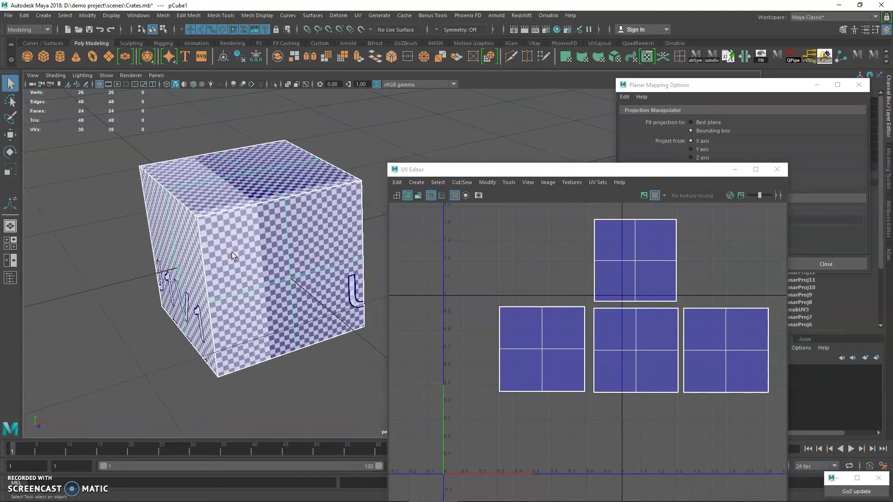
{"action": "left_click", "coordinate": [142, 16]}
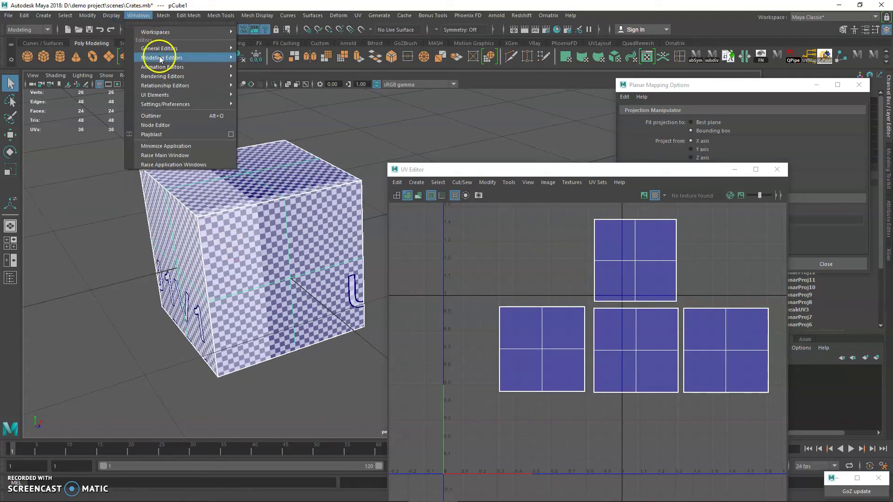
{"action": "mouse_move", "coordinate": [198, 86]}
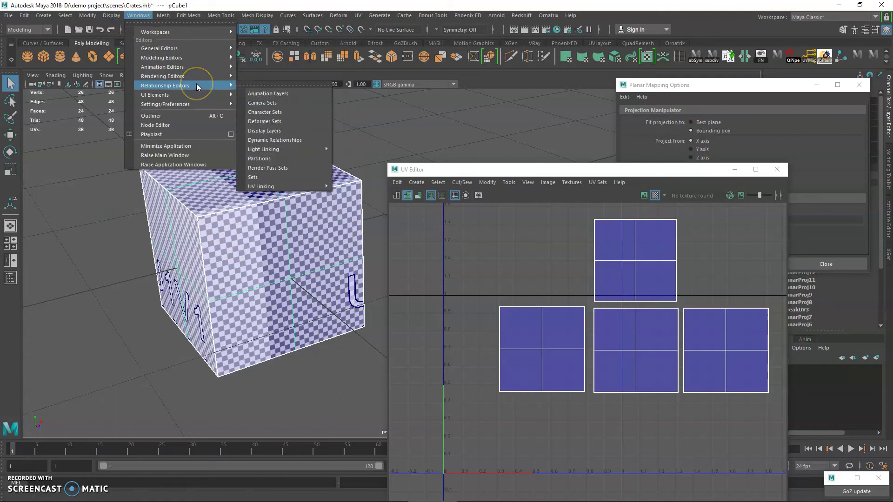
{"action": "mouse_move", "coordinate": [162, 16]}
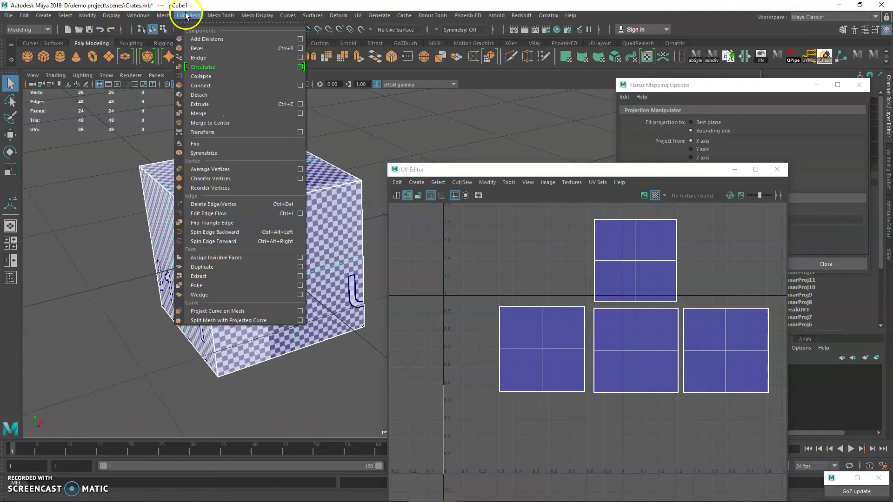
{"action": "mouse_move", "coordinate": [119, 16]}
{"action": "mouse_move", "coordinate": [208, 135]}
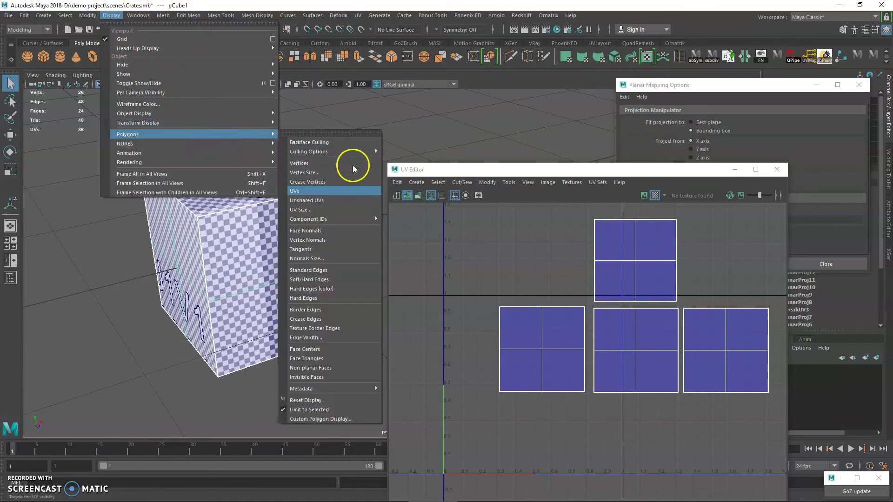
{"action": "left_click", "coordinate": [347, 231]}
{"action": "left_click_drag", "start_coordinate": [268, 244], "coordinate": [226, 240], "text": "alt"}
{"action": "middle_click_drag", "start_coordinate": [225, 240], "coordinate": [232, 241], "text": "alt"}
{"action": "left_click_drag", "start_coordinate": [231, 240], "coordinate": [232, 199], "text": "alt"}
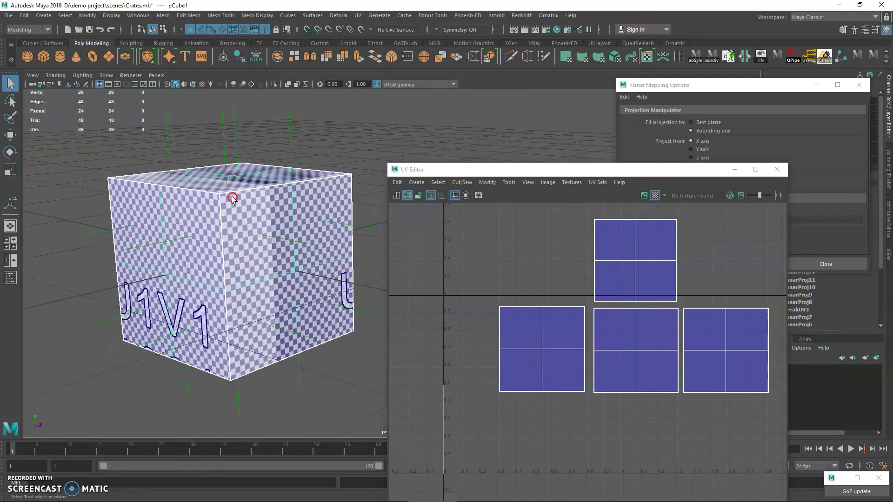
Select the left side's four faces through their UV shell and reverse their normals.
{"action": "right_click_drag", "start_coordinate": [503, 296], "coordinate": [508, 313]}
{"action": "left_click_drag", "start_coordinate": [486, 294], "coordinate": [588, 420]}
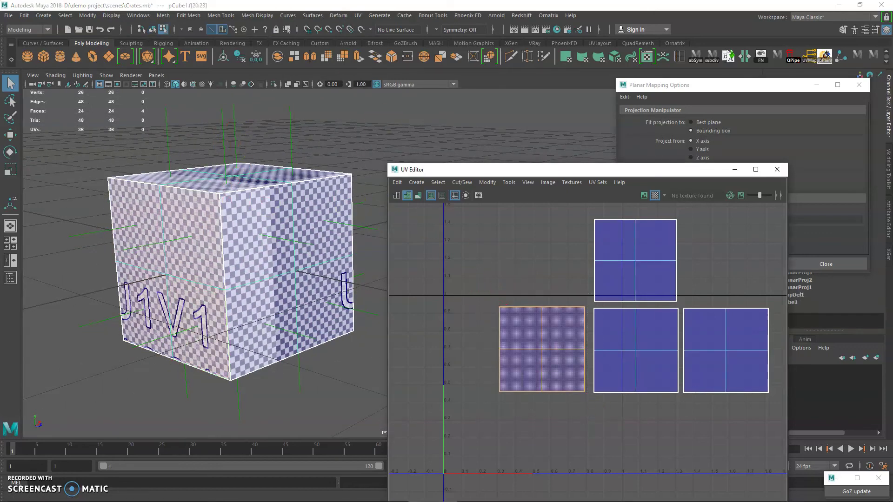
{"action": "left_click", "coordinate": [406, 15]}
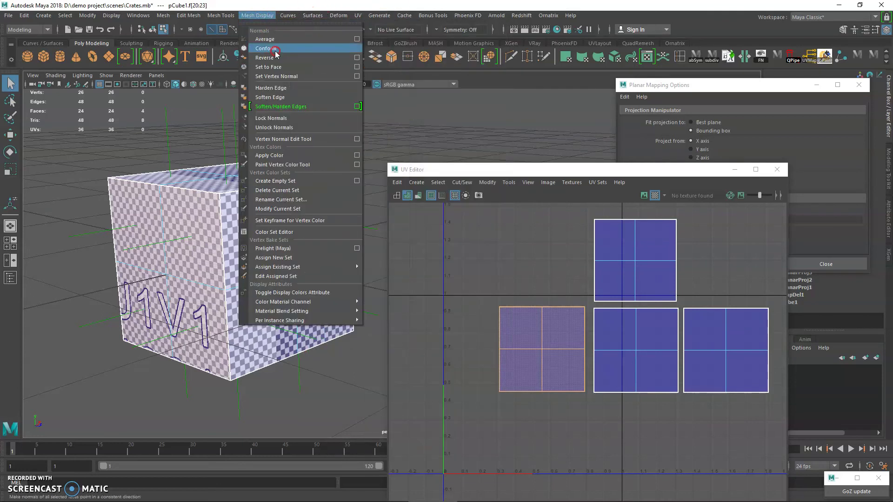
{"action": "left_click", "coordinate": [276, 60]}
{"action": "middle_click_drag", "start_coordinate": [171, 170], "coordinate": [249, 197], "text": "alt"}
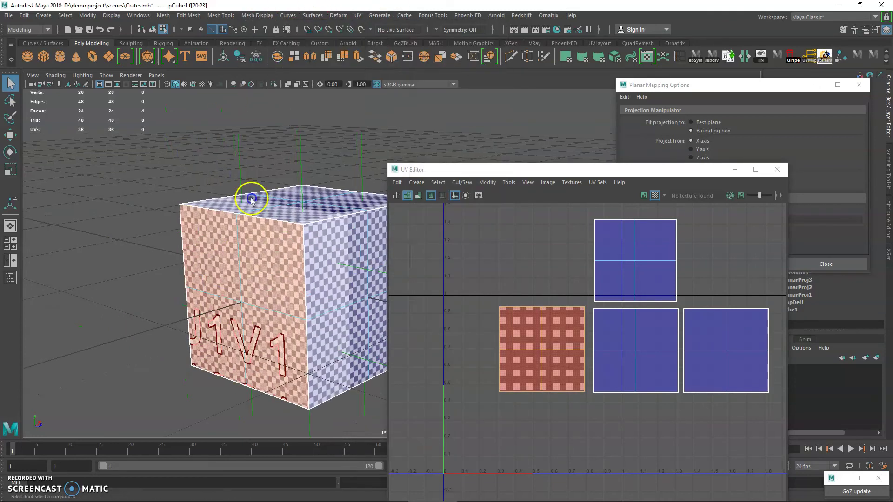
{"action": "left_click_drag", "start_coordinate": [307, 279], "coordinate": [259, 287], "text": "alt"}
{"action": "right_click_drag", "start_coordinate": [259, 288], "coordinate": [343, 154]}
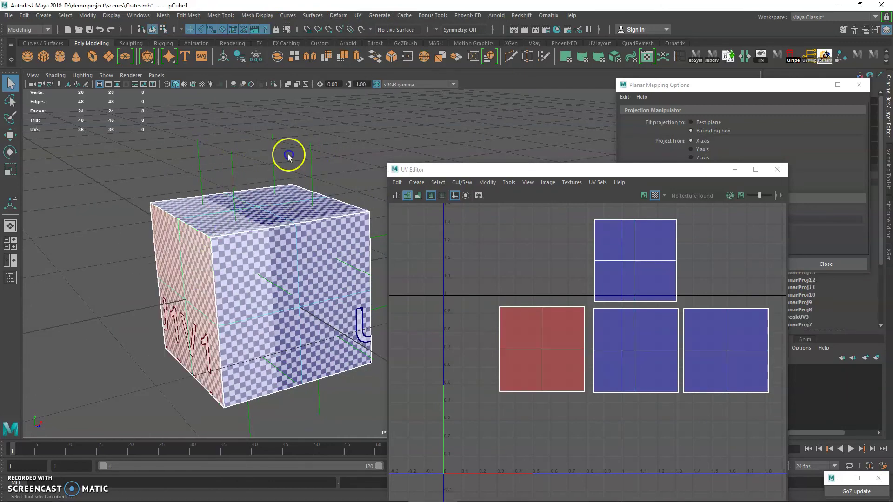
Examine the direction of the face normals around the cube, including inside the reversed left side.
{"action": "left_click_drag", "start_coordinate": [281, 222], "coordinate": [195, 232], "text": "alt"}
{"action": "right_click_drag", "start_coordinate": [195, 232], "coordinate": [512, 376], "text": "alt"}
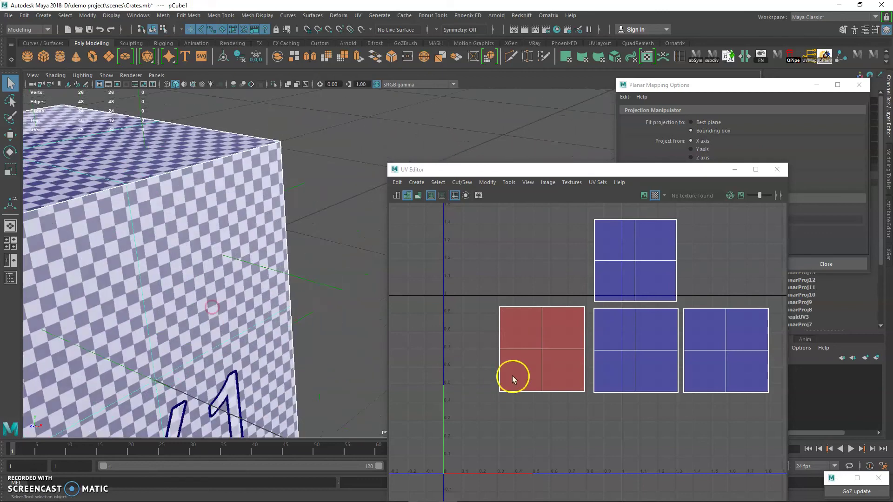
{"action": "middle_click_drag", "start_coordinate": [173, 289], "coordinate": [243, 278], "text": "alt"}
{"action": "left_click_drag", "start_coordinate": [243, 278], "coordinate": [113, 319], "text": "alt"}
{"action": "right_click_drag", "start_coordinate": [114, 318], "coordinate": [270, 344], "text": "alt"}
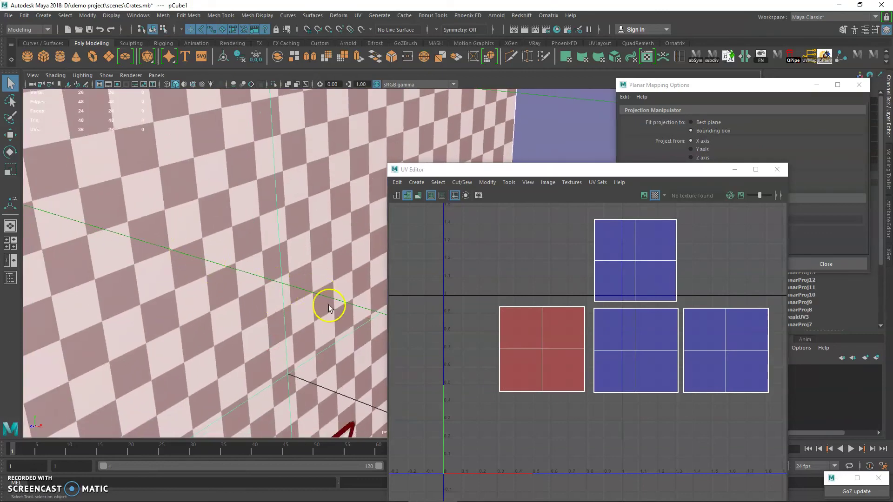
{"action": "right_click_drag", "start_coordinate": [329, 309], "coordinate": [176, 229], "text": "alt"}
{"action": "left_click_drag", "start_coordinate": [175, 230], "coordinate": [411, 256], "text": "alt"}
{"action": "middle_click_drag", "start_coordinate": [411, 255], "coordinate": [225, 225], "text": "alt"}
Reselect the left side's faces through their UV shell and reverse their normals back outward.
{"action": "right_click_drag", "start_coordinate": [533, 323], "coordinate": [494, 309]}
{"action": "left_click_drag", "start_coordinate": [465, 280], "coordinate": [588, 423]}
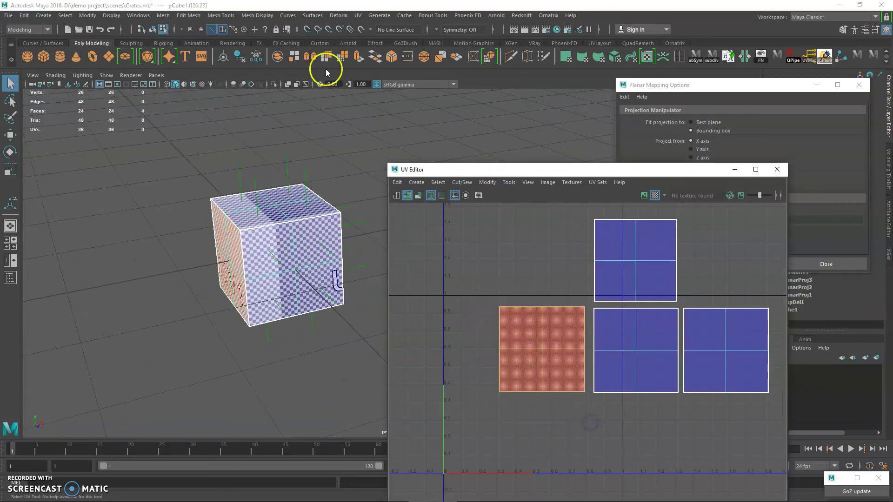
{"action": "left_click", "coordinate": [379, 16]}
{"action": "left_click", "coordinate": [379, 15]}
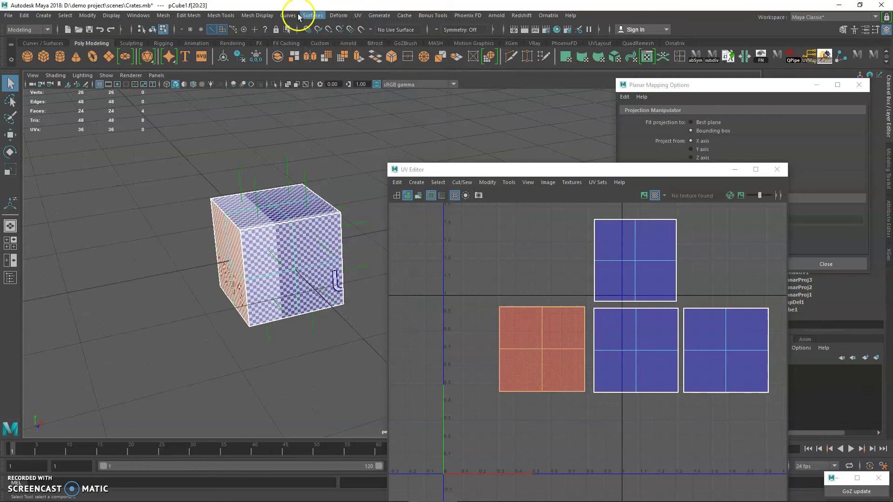
{"action": "left_click", "coordinate": [259, 16]}
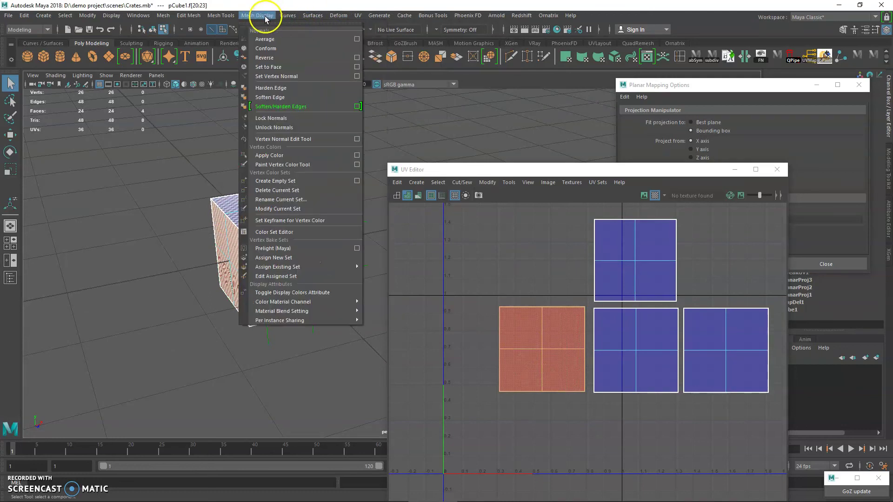
{"action": "left_click", "coordinate": [278, 59]}
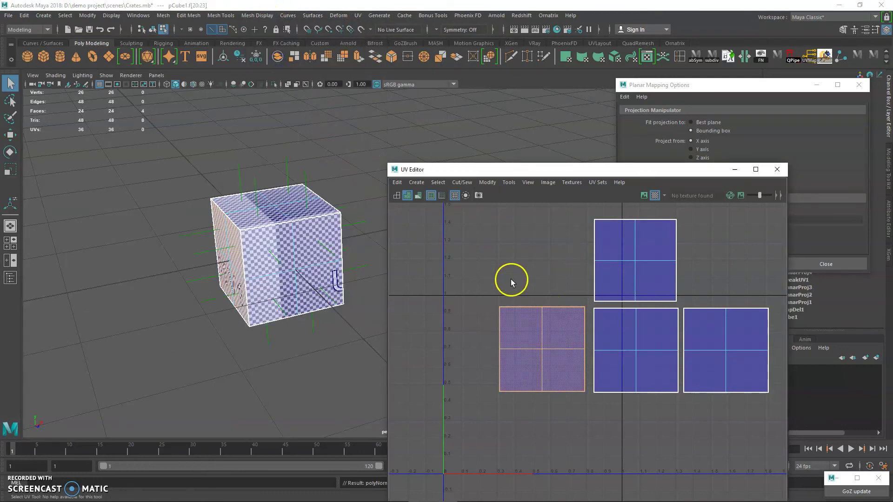
{"action": "scroll", "coordinate": [285, 255], "scroll_direction": "up", "scroll_amount": 5}
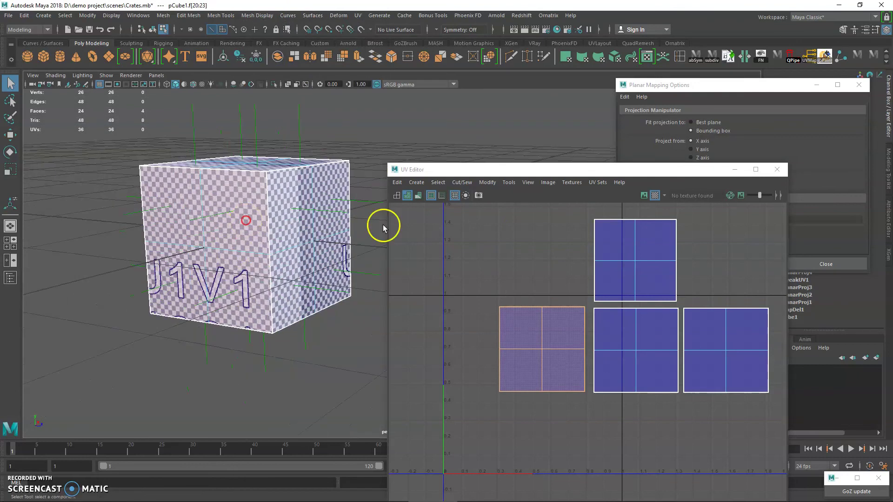
{"action": "middle_click_drag", "start_coordinate": [301, 201], "coordinate": [283, 281], "text": "alt"}
Select the whole cube and turn off the display of its face normals.
{"action": "left_click", "coordinate": [138, 15]}
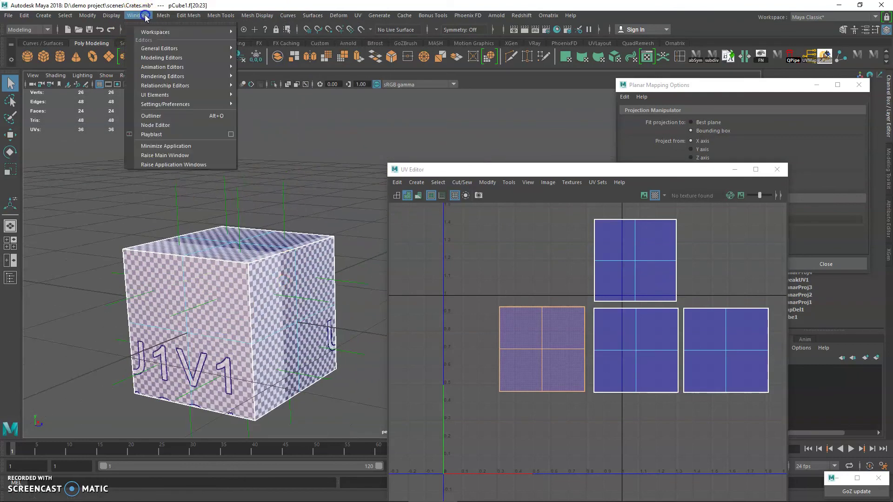
{"action": "mouse_move", "coordinate": [158, 15]}
{"action": "right_click_drag", "start_coordinate": [270, 237], "coordinate": [312, 212]}
{"action": "left_click", "coordinate": [310, 218]}
{"action": "left_click", "coordinate": [283, 270]}
{"action": "left_click", "coordinate": [131, 18]}
{"action": "mouse_move", "coordinate": [112, 18]}
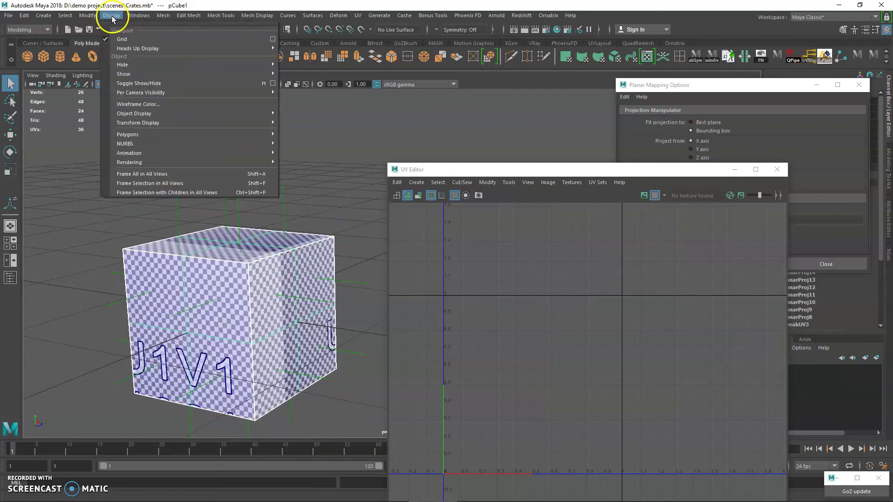
{"action": "mouse_move", "coordinate": [205, 132]}
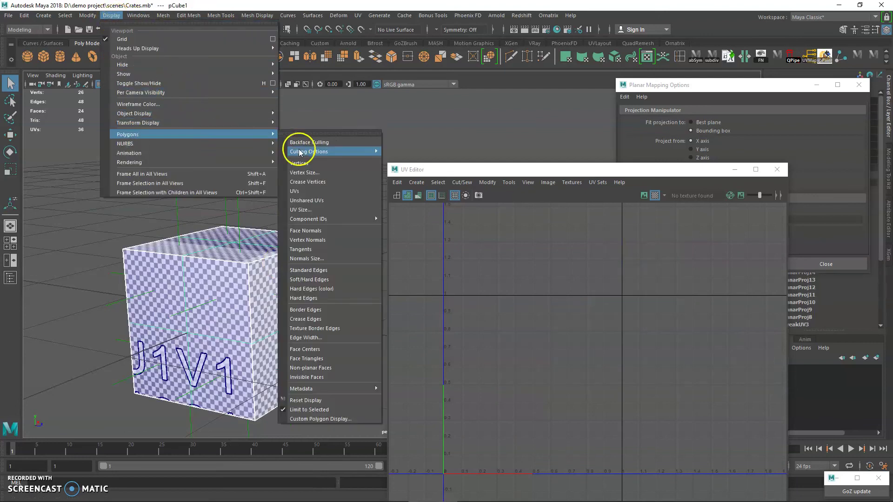
{"action": "left_click", "coordinate": [333, 230]}
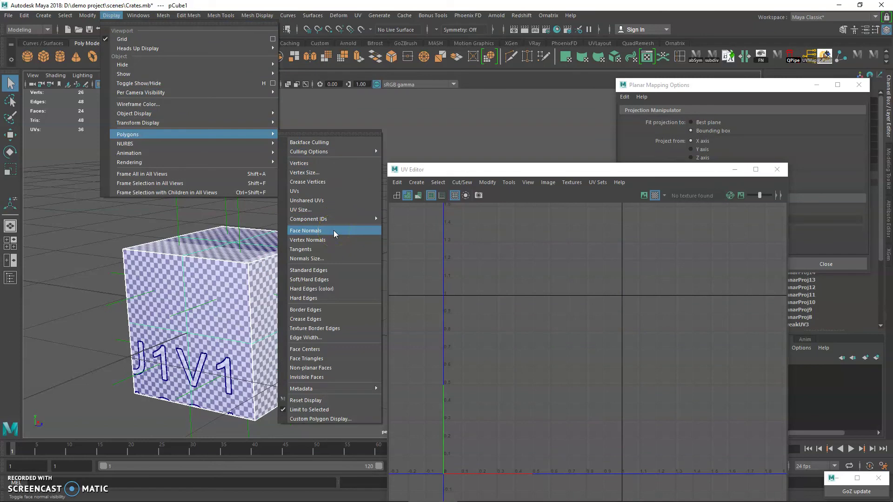
{"action": "left_click", "coordinate": [333, 230]}
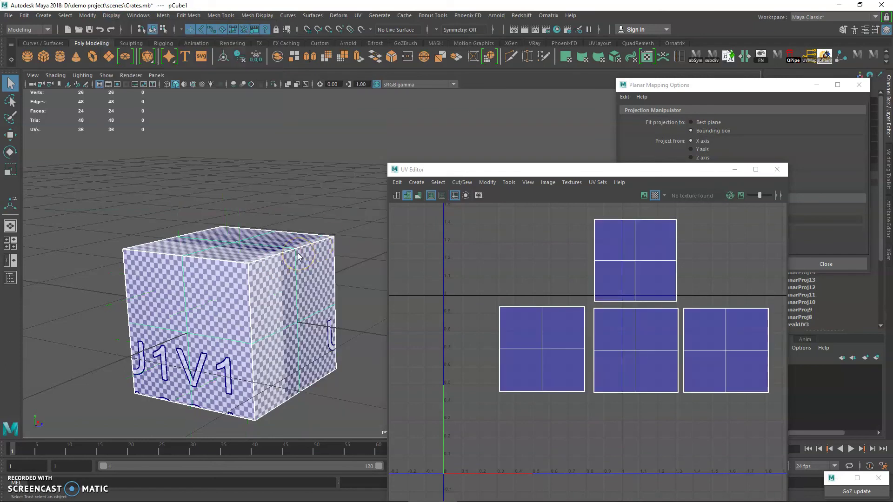
Examine the cube's unmapped underside and the overall layout of the four UV shells.
{"action": "mouse_move", "coordinate": [298, 222]}
{"action": "left_mouse_down", "text": "alt"}
{"action": "mouse_move", "coordinate": [265, 233]}
{"action": "mouse_move", "coordinate": [290, 231]}
{"action": "mouse_move", "coordinate": [219, 230]}
{"action": "mouse_move", "coordinate": [299, 200]}
{"action": "mouse_move", "coordinate": [299, 211]}
{"action": "left_mouse_up", "text": "alt"}
{"action": "right_click_drag", "start_coordinate": [299, 211], "coordinate": [297, 248], "text": "alt"}
{"action": "left_click_drag", "start_coordinate": [298, 248], "coordinate": [269, 276], "text": "alt"}
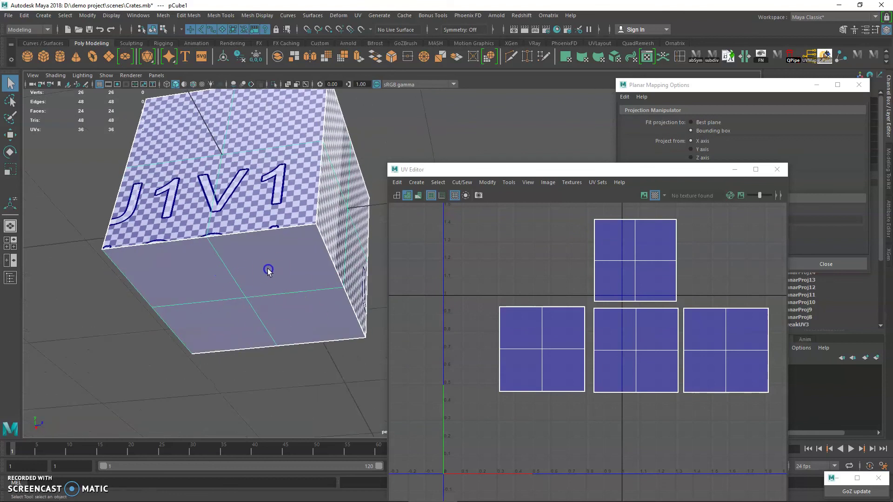
{"action": "left_click", "coordinate": [722, 317]}
{"action": "right_click_drag", "start_coordinate": [651, 278], "coordinate": [487, 290], "text": "alt"}
{"action": "middle_click_drag", "start_coordinate": [628, 286], "coordinate": [575, 275], "text": "alt"}
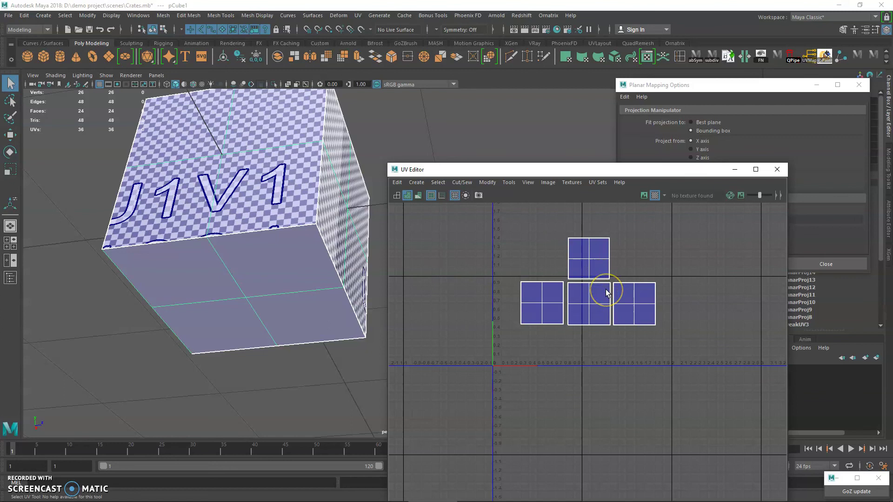
Toggle the shaded display of the UV shells off and on to compare both views.
{"action": "left_click", "coordinate": [407, 196]}
{"action": "left_click", "coordinate": [408, 196]}
{"action": "left_click", "coordinate": [407, 196]}
{"action": "left_click", "coordinate": [408, 195]}
{"action": "left_click", "coordinate": [407, 196]}
{"action": "left_click", "coordinate": [407, 196]}
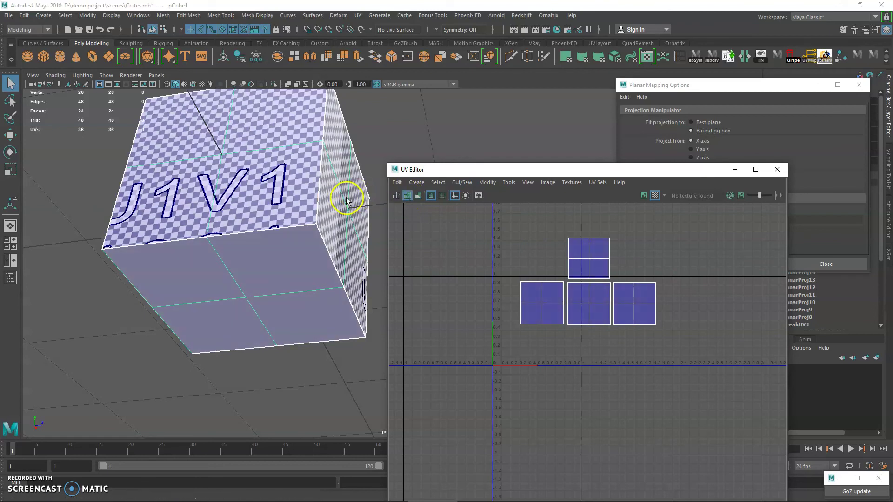